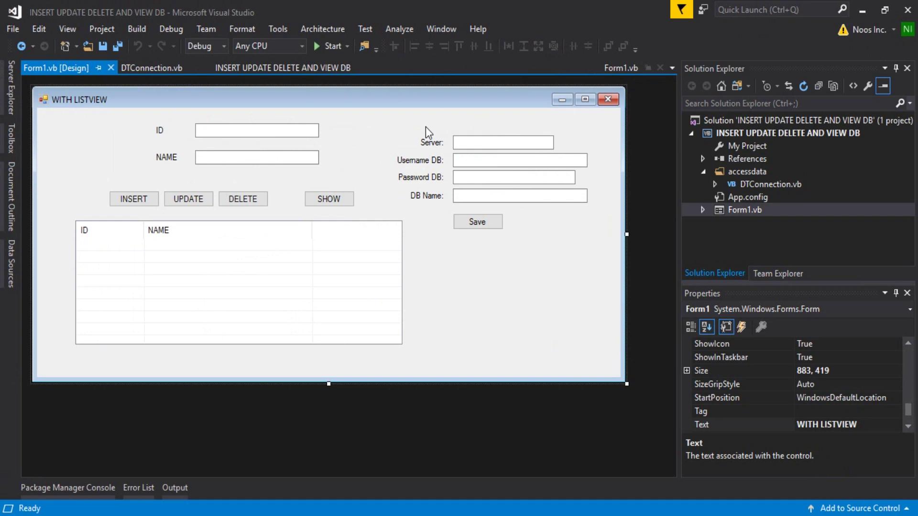
# - Run the WITH LISTVIEW app, try loading and updating records, and dismiss the connection errors
pyautogui.click(325, 46)
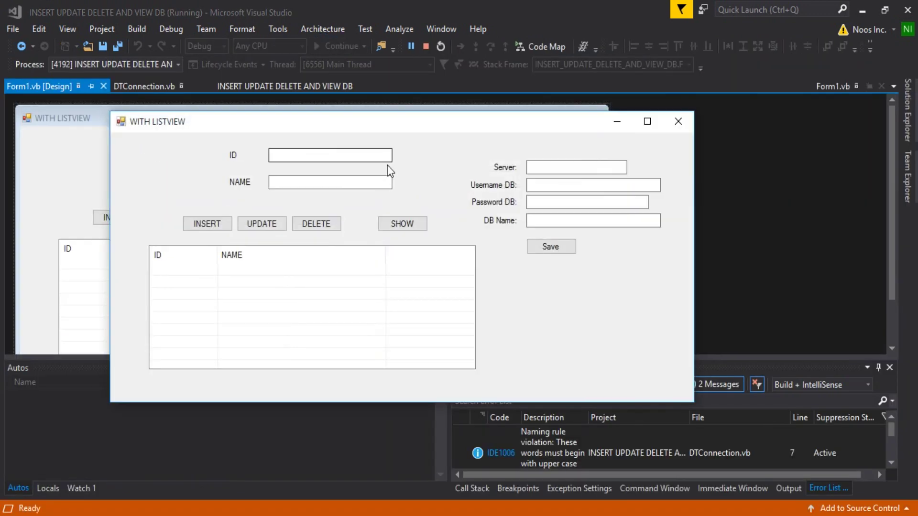
pyautogui.click(409, 231)
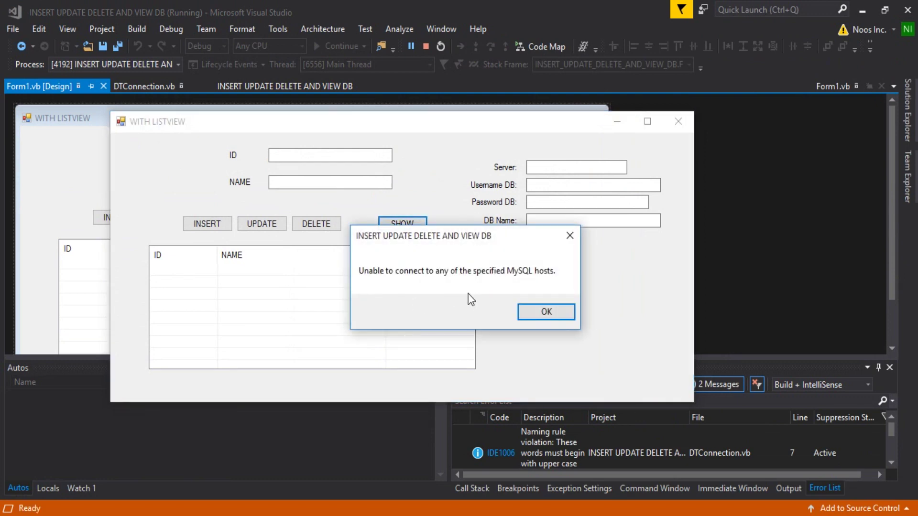
pyautogui.click(539, 311)
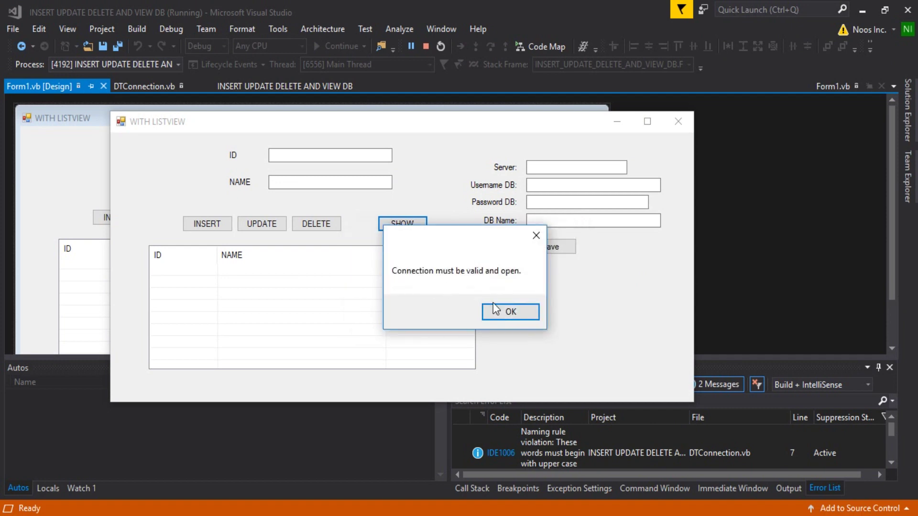
pyautogui.click(494, 311)
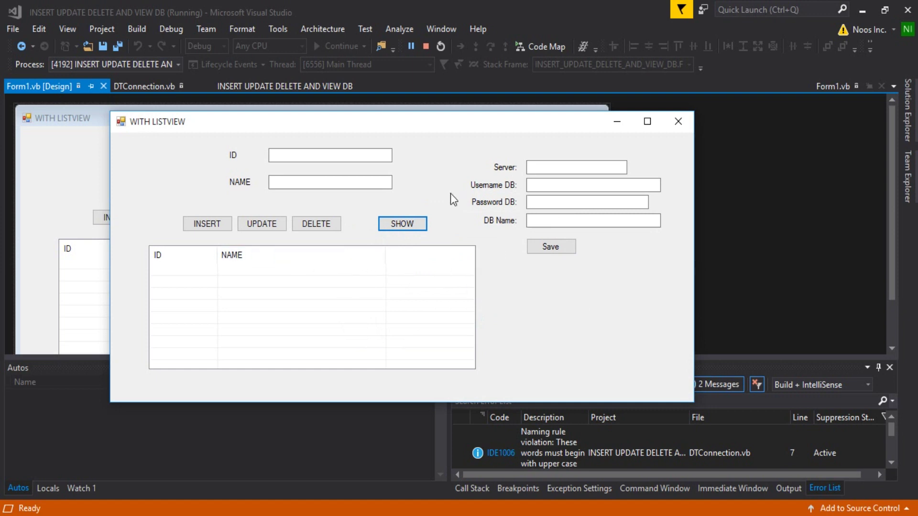
pyautogui.click(263, 224)
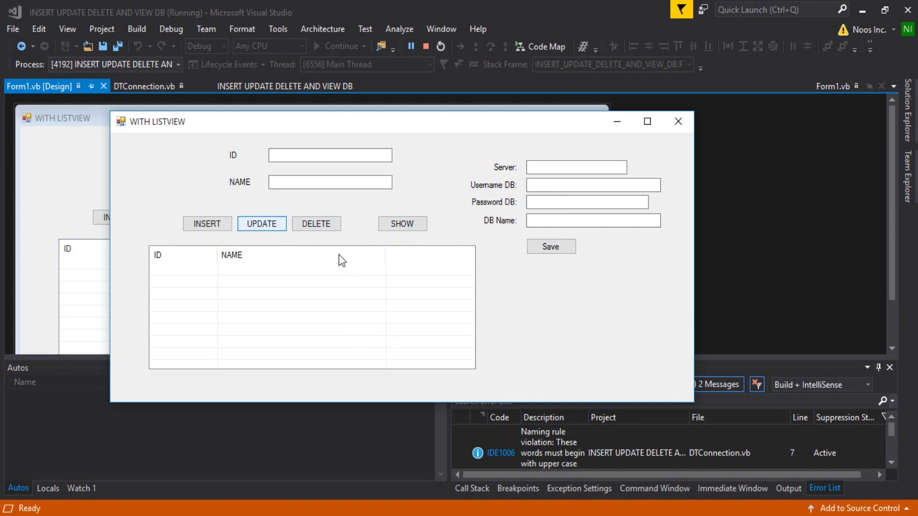
pyautogui.click(533, 312)
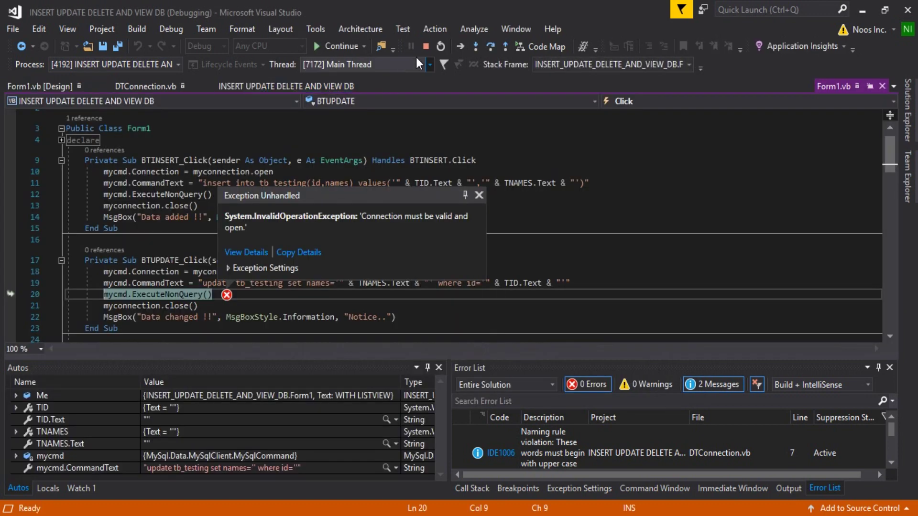
pyautogui.click(426, 46)
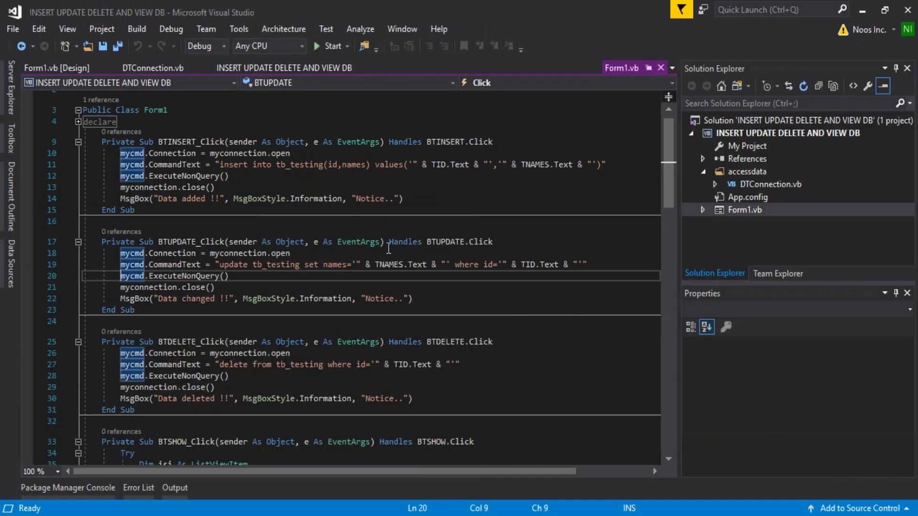
# - Open Form1.vb from the project in the form designer
pyautogui.scroll(1, 388, 249)
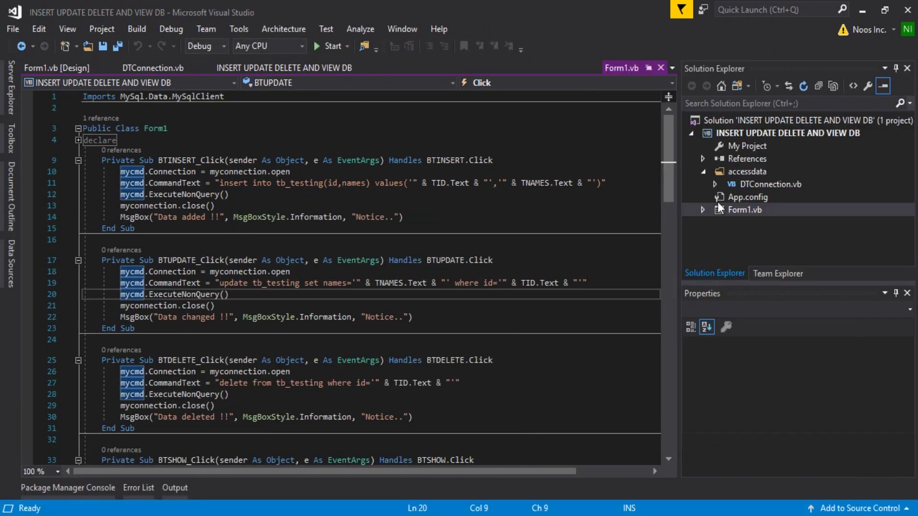
pyautogui.click(286, 67)
pyautogui.click(749, 210)
pyautogui.doubleClick(749, 209)
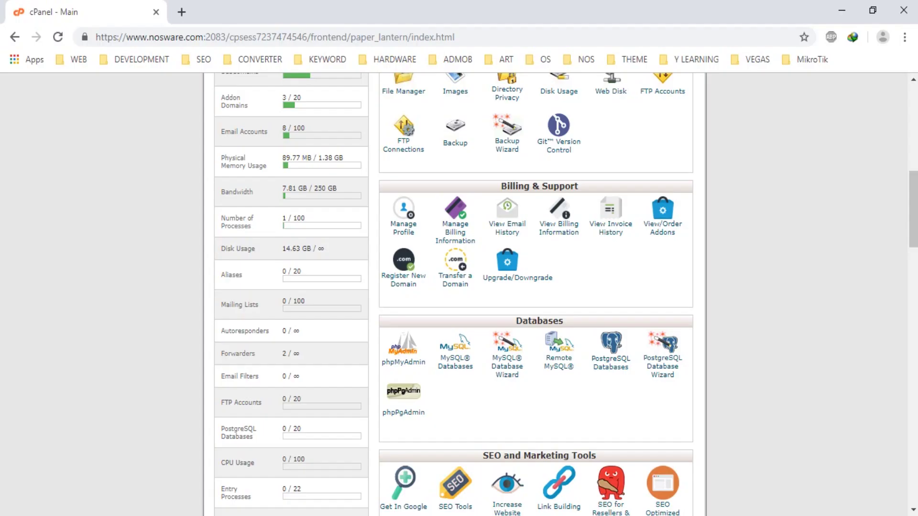
pyautogui.scroll(10, 252, 167)
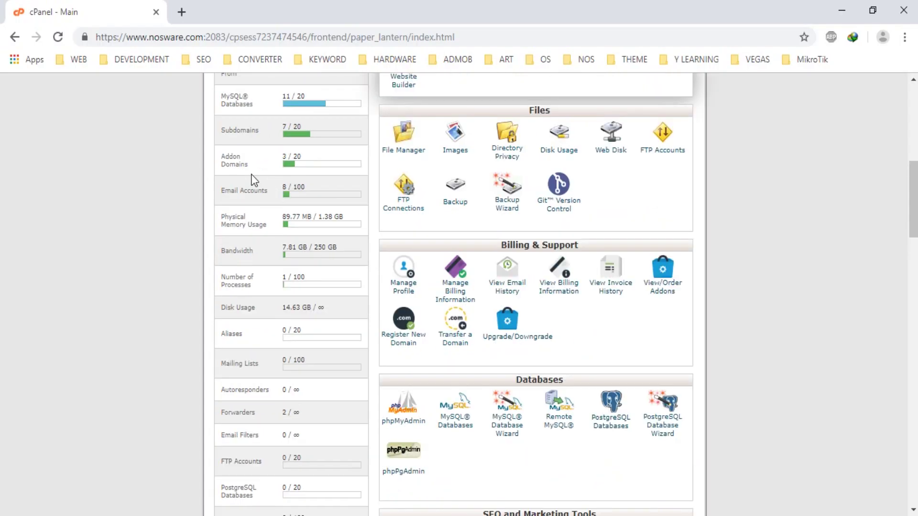
pyautogui.scroll(-15, 326, 174)
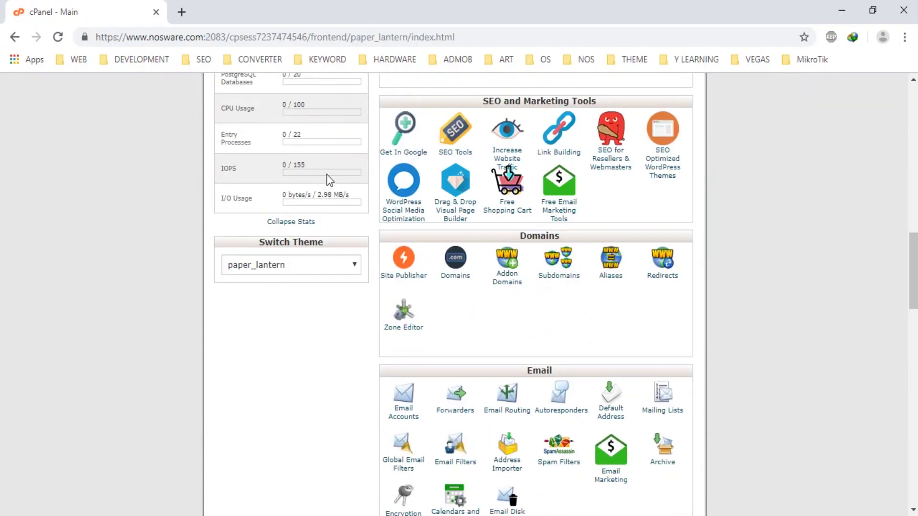
pyautogui.scroll(5, 326, 174)
pyautogui.scroll(6, 330, 180)
pyautogui.scroll(-6, 330, 180)
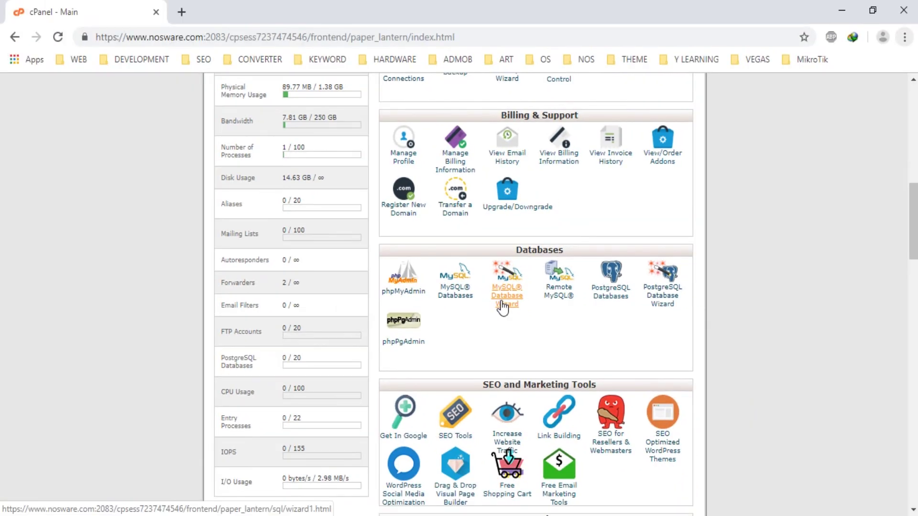
# - Create the database vbdb with cPanel's MySQL Database Wizard
pyautogui.click(460, 263)
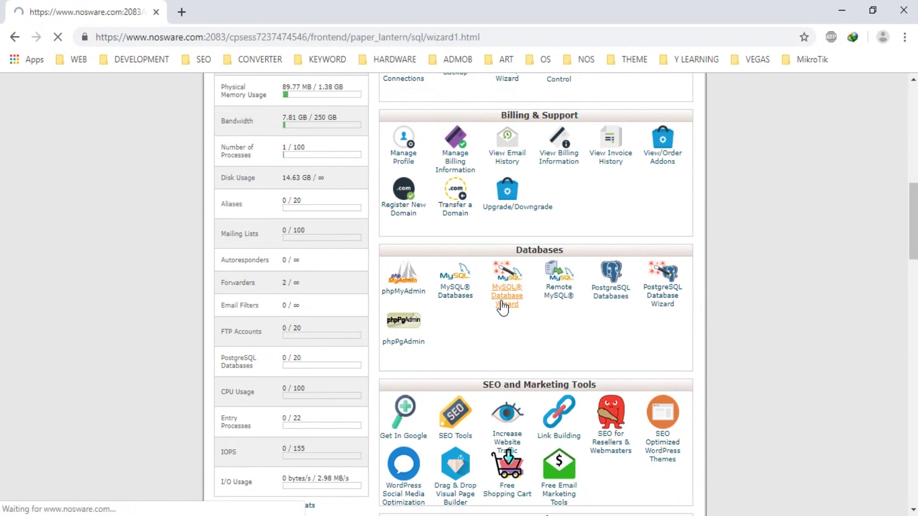
pyautogui.scroll(-3, 502, 308)
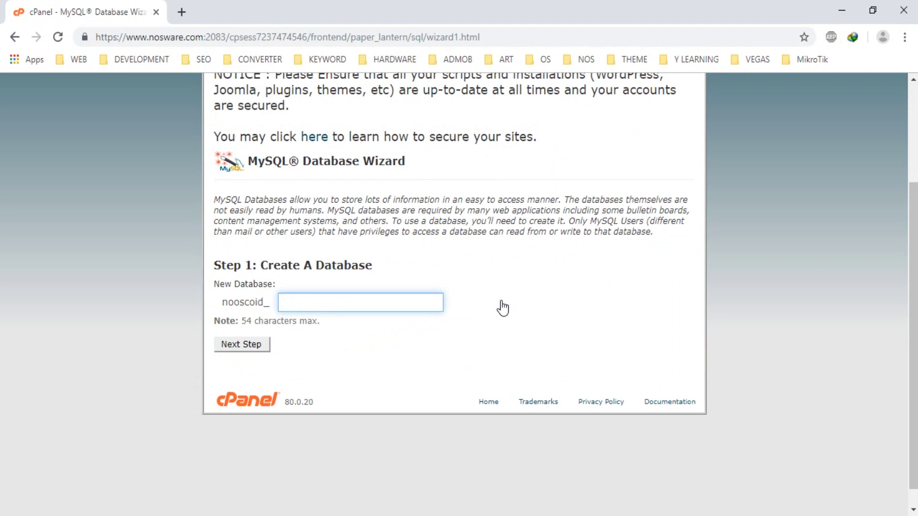
pyautogui.write('v')
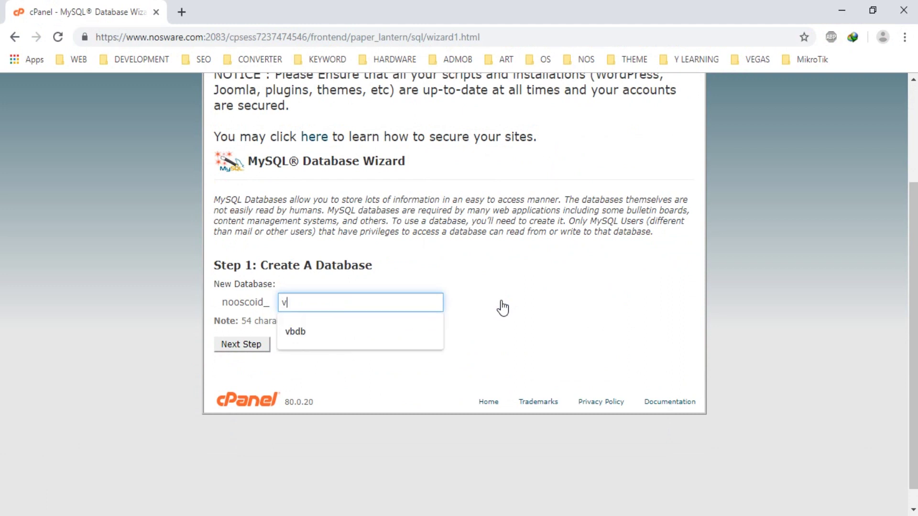
pyautogui.write('bdb')
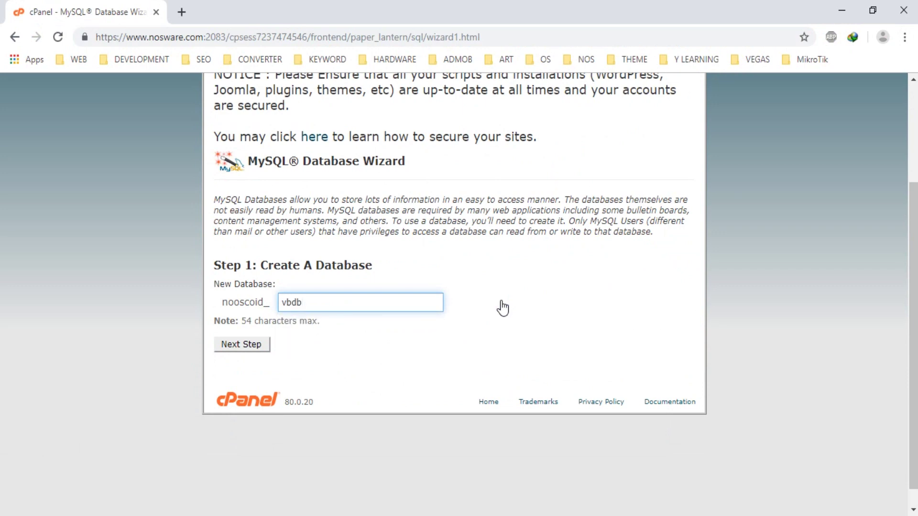
pyautogui.click(253, 347)
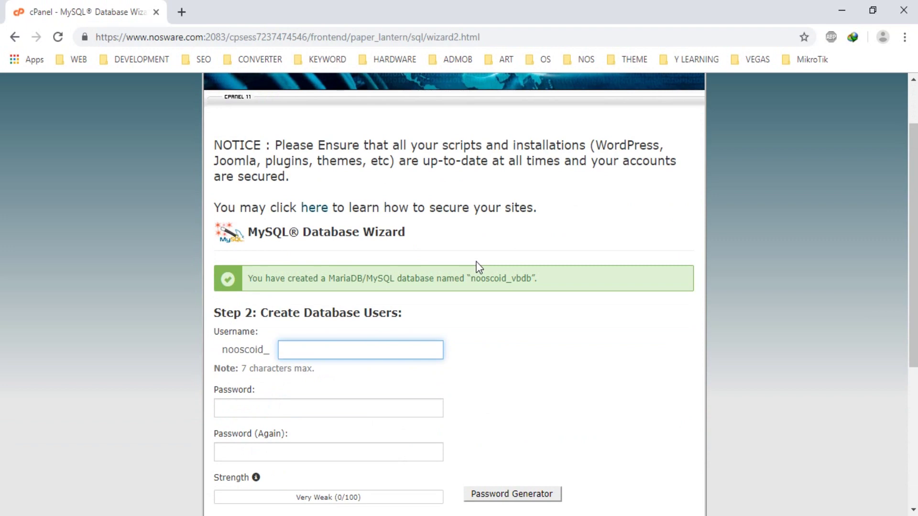
# - Enter vbuser as the new database username
pyautogui.write('vb')
pyautogui.press('Down')
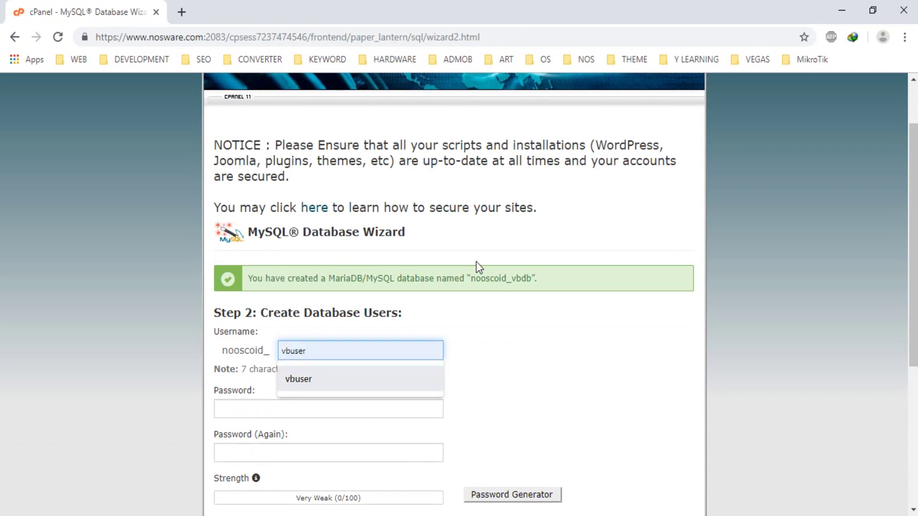
pyautogui.press('Tab')
# - Enter a Very Strong password for the user and confirm it
pyautogui.scroll(-2, 477, 262)
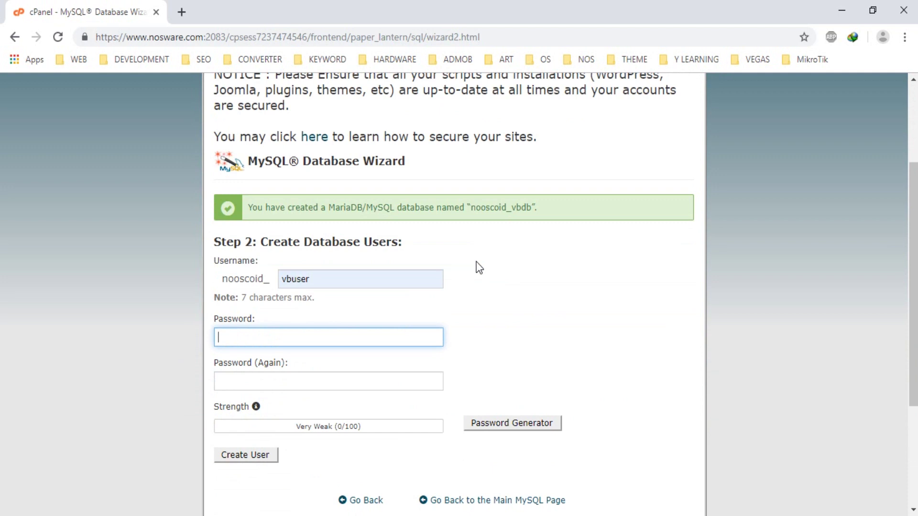
pyautogui.scroll(-2, 479, 268)
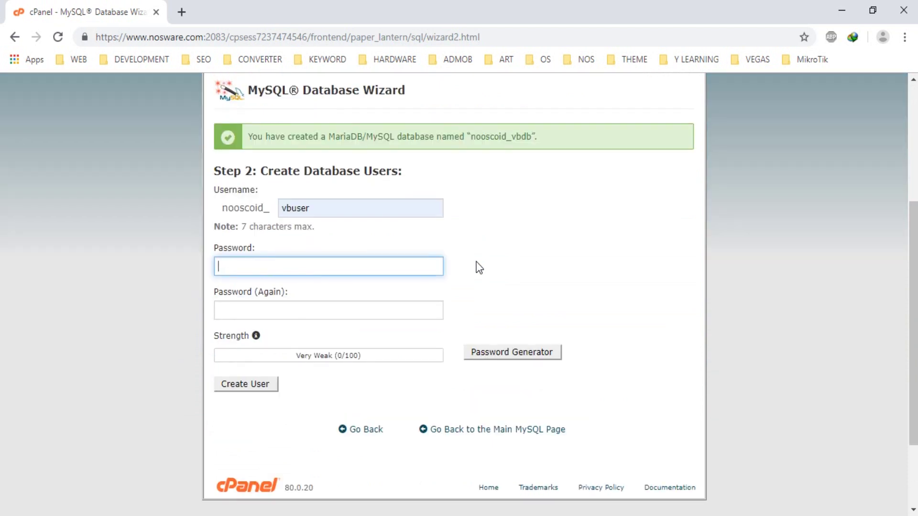
pyautogui.write('••••••')
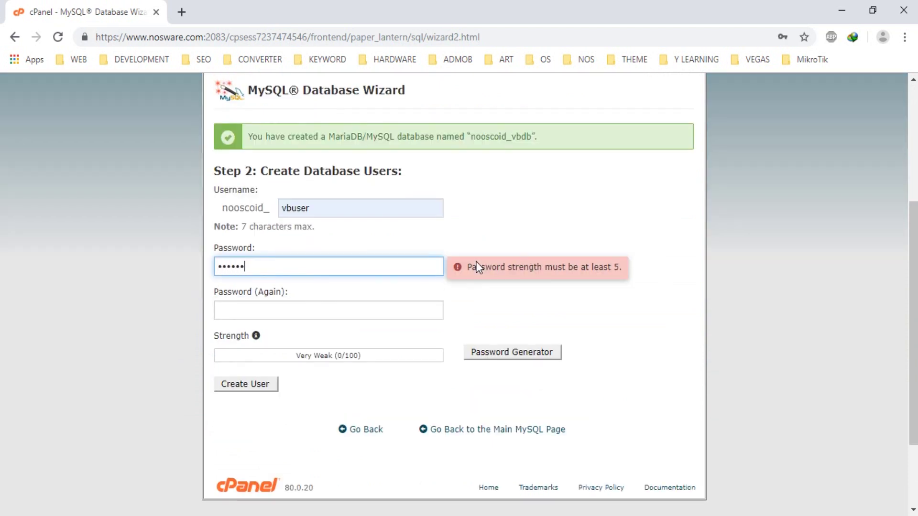
pyautogui.press('BackSpace')
pyautogui.press('BackSpace')
pyautogui.press('BackSpace')
pyautogui.press('BackSpace')
pyautogui.press('BackSpace')
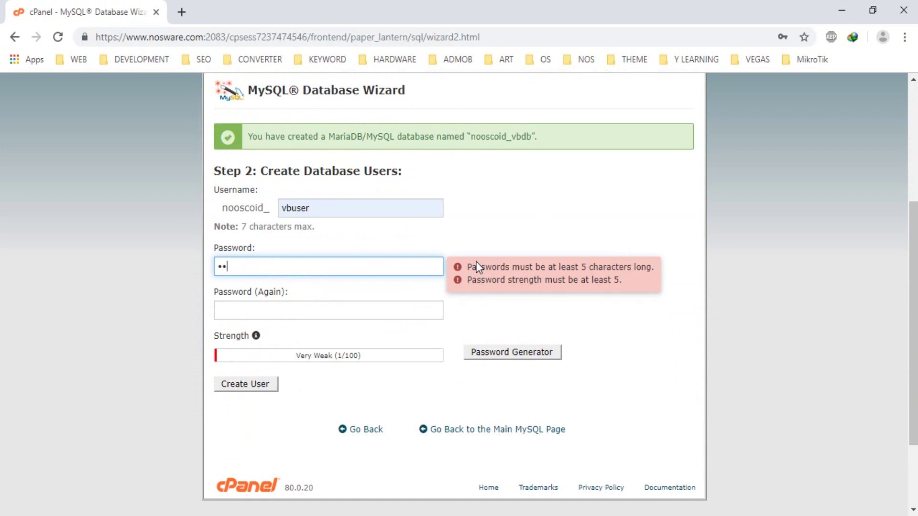
pyautogui.write('••••••••••')
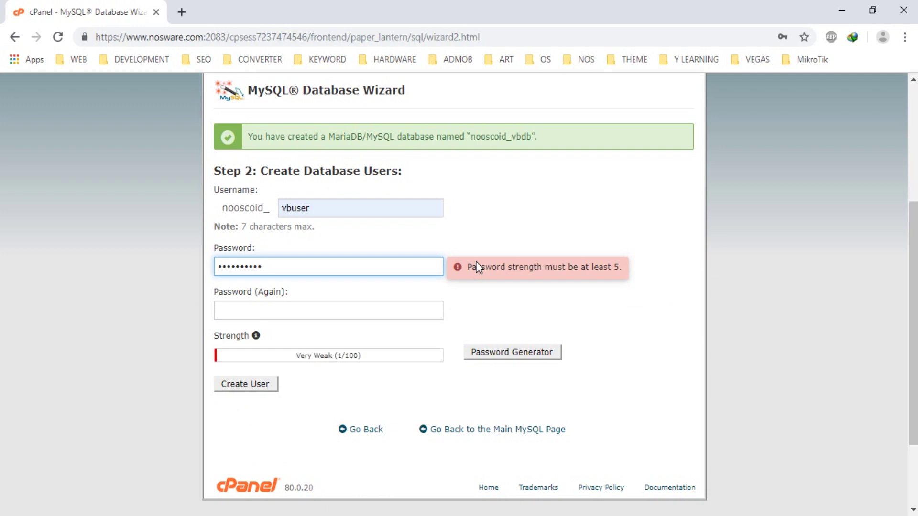
pyautogui.write('•')
pyautogui.press('Tab')
pyautogui.write('••••••••••')
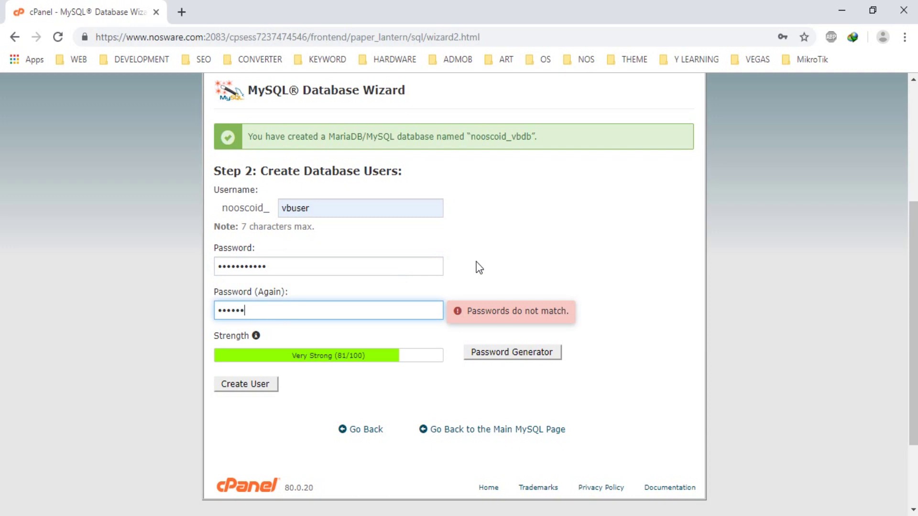
pyautogui.write('•')
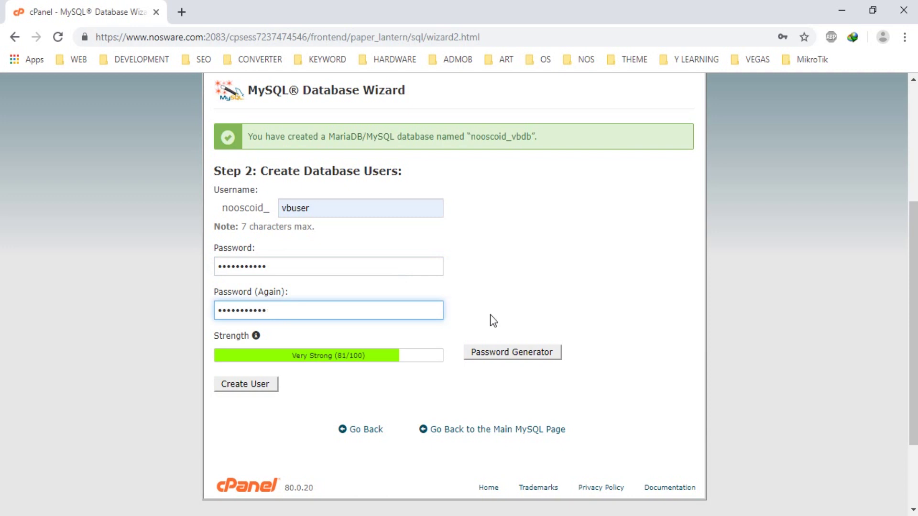
# - Create user nooscoid_vbuser and copy the User and Database lines from Step 3
pyautogui.click(268, 393)
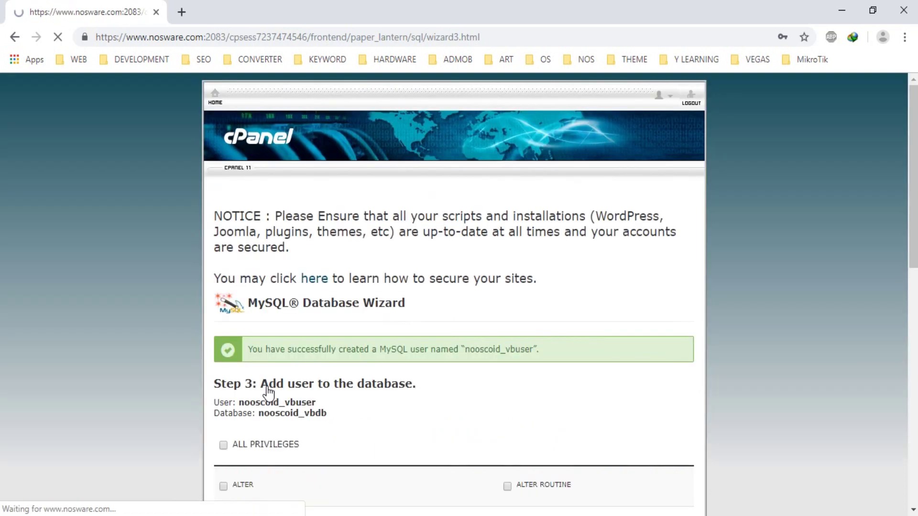
pyautogui.scroll(-2, 268, 393)
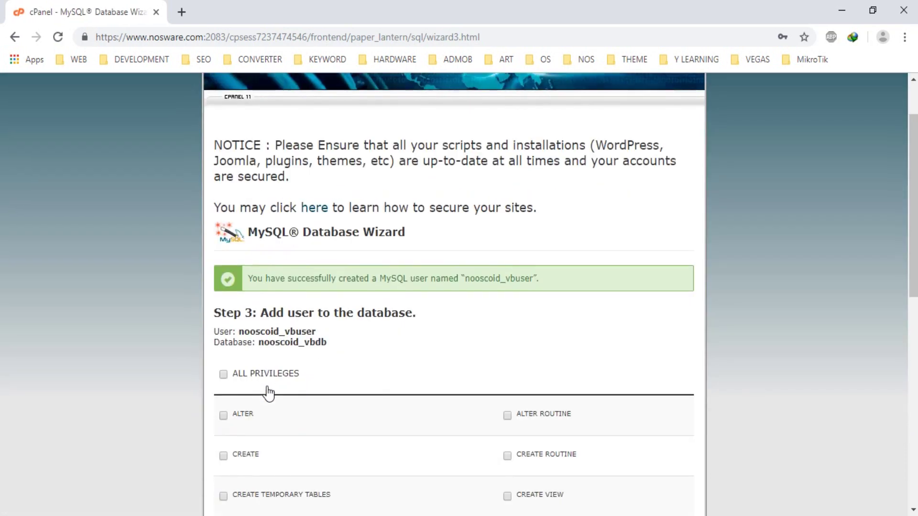
pyautogui.scroll(-2, 268, 393)
pyautogui.moveTo(351, 270); pyautogui.dragTo(212, 259)
pyautogui.rightClick(212, 261)
pyautogui.click(229, 273)
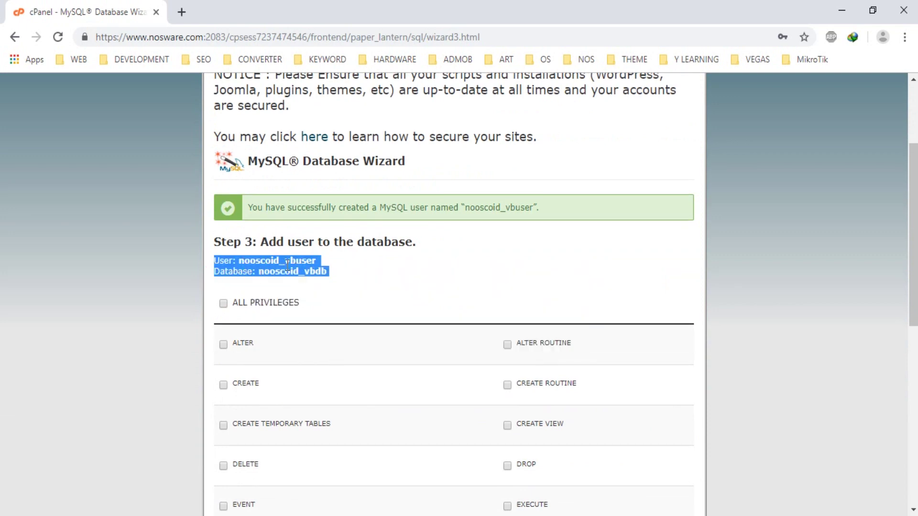
pyautogui.click(386, 273)
# - Launch Notepad and paste the copied user and database lines
pyautogui.press('super+r')
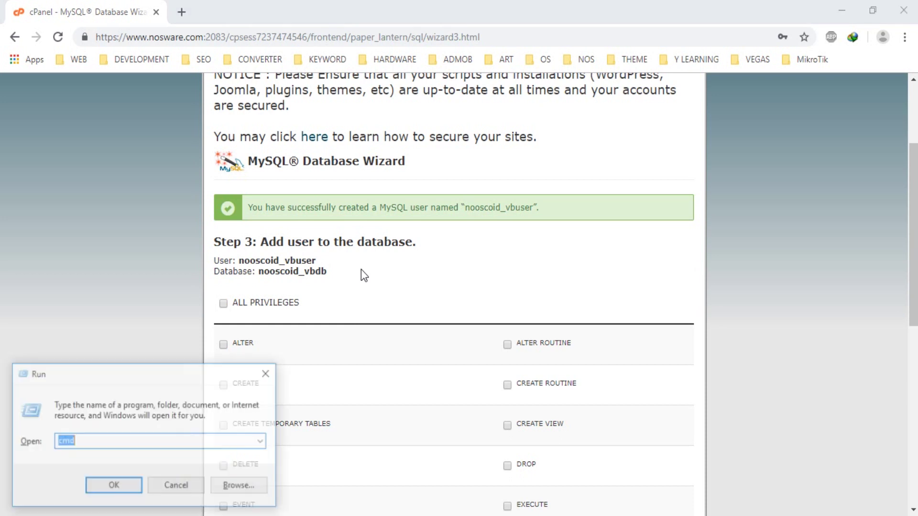
pyautogui.write('note')
pyautogui.press('Down')
pyautogui.press('Return')
pyautogui.hotkey('ctrl', 'v')
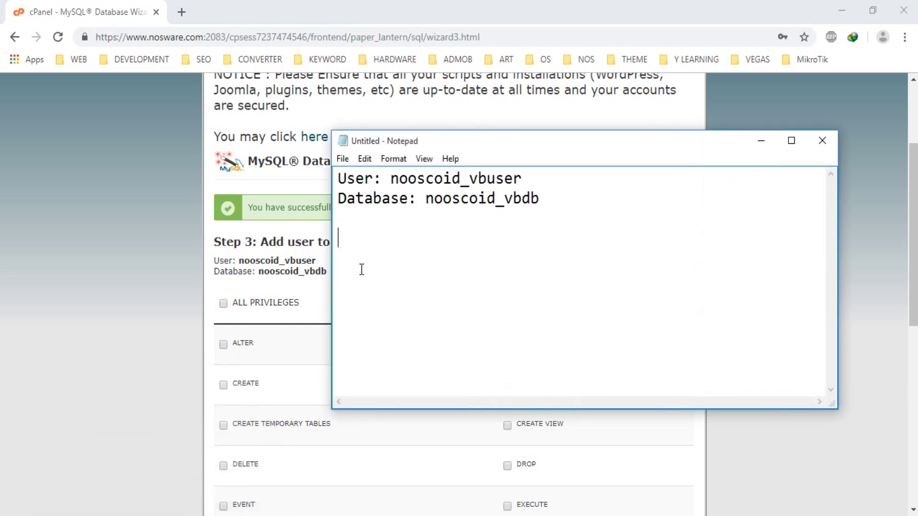
# - Add the database password and a 'Server: ????' line, then move the note aside
pyautogui.click(362, 218)
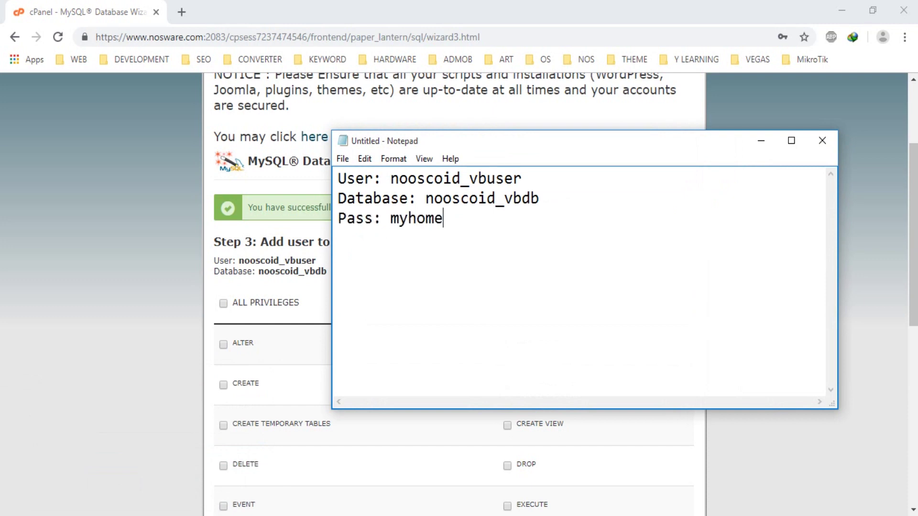
pyautogui.press('Return')
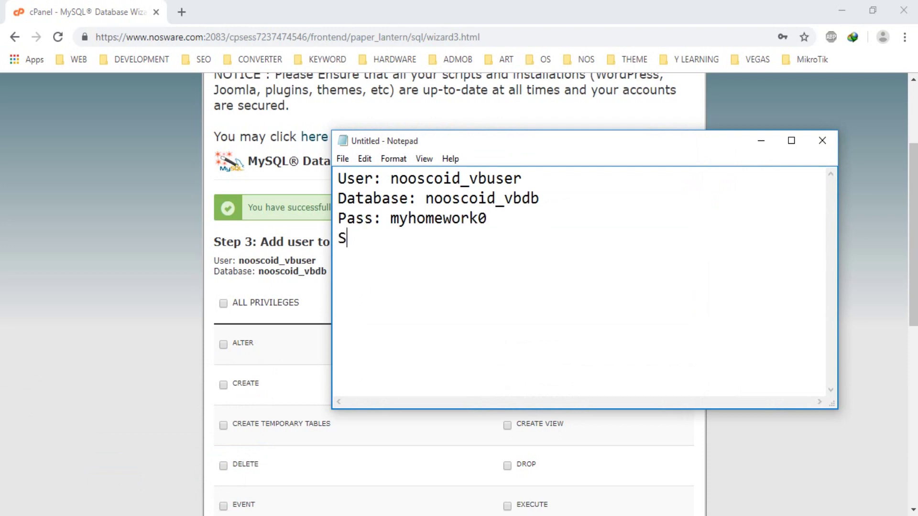
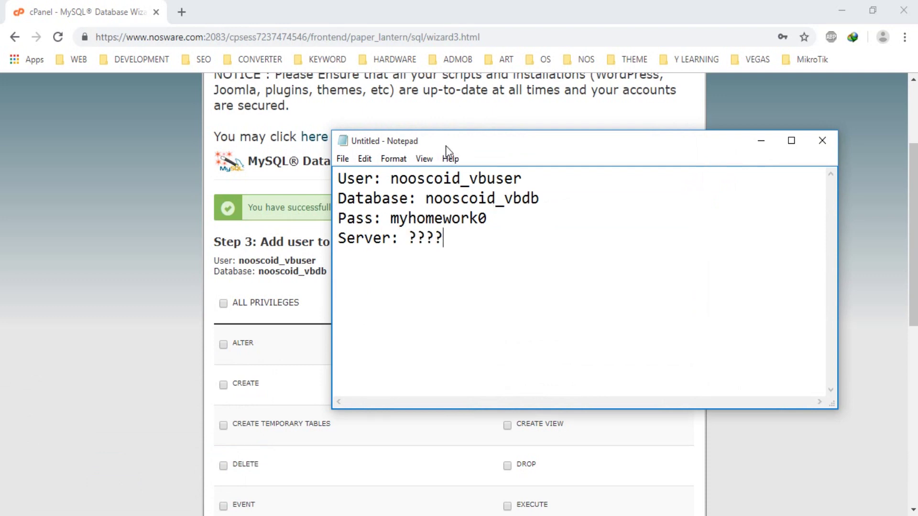
pyautogui.moveTo(445, 143); pyautogui.dragTo(647, 114)
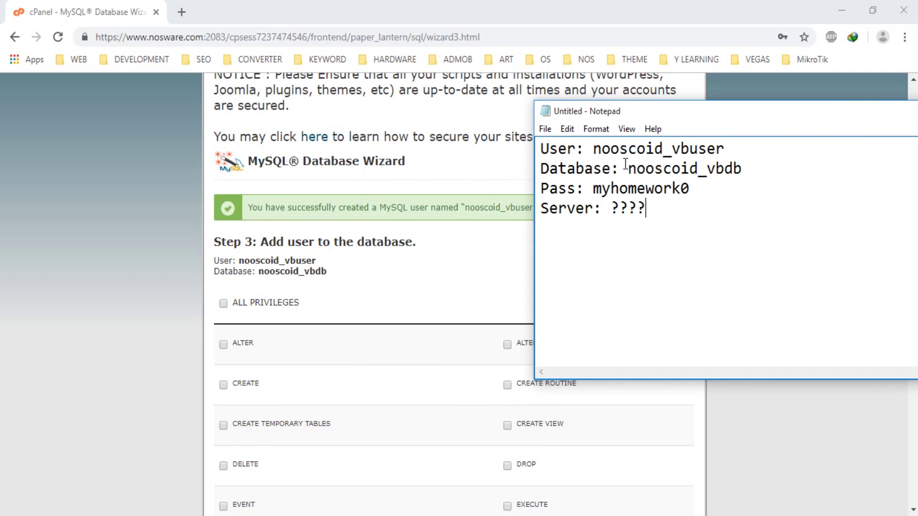
# - Grant ALL PRIVILEGES to nooscoid_vbuser on nooscoid_vbdb and return to cPanel Home
pyautogui.click(249, 306)
pyautogui.scroll(-1, 249, 308)
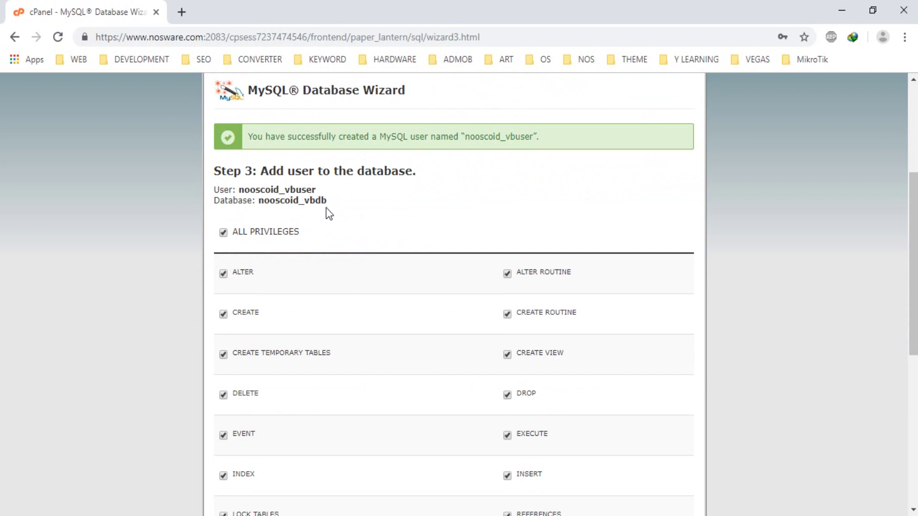
pyautogui.scroll(-3, 289, 302)
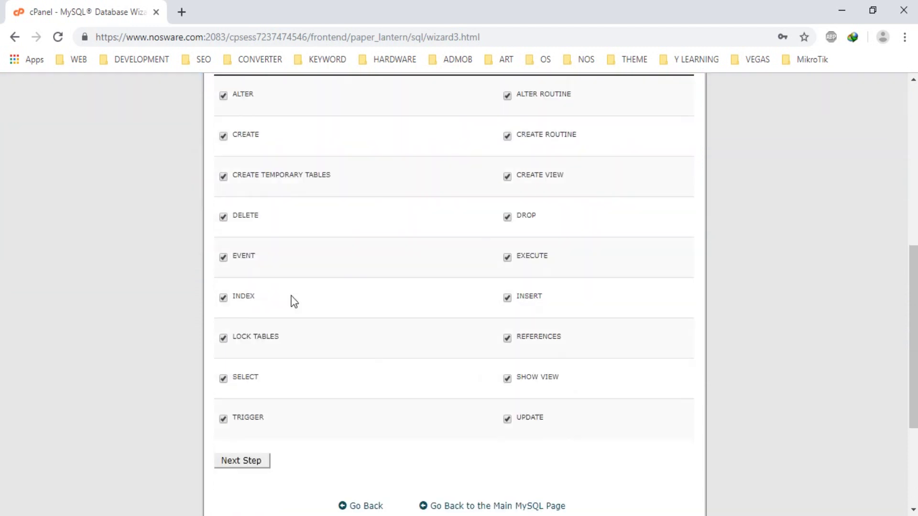
pyautogui.scroll(-2, 294, 302)
pyautogui.scroll(3, 291, 301)
pyautogui.scroll(-3, 291, 301)
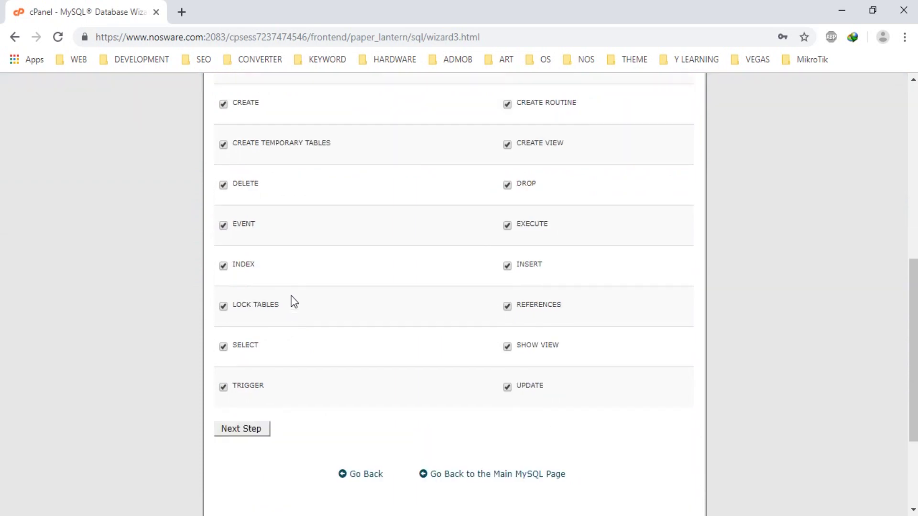
pyautogui.click(241, 355)
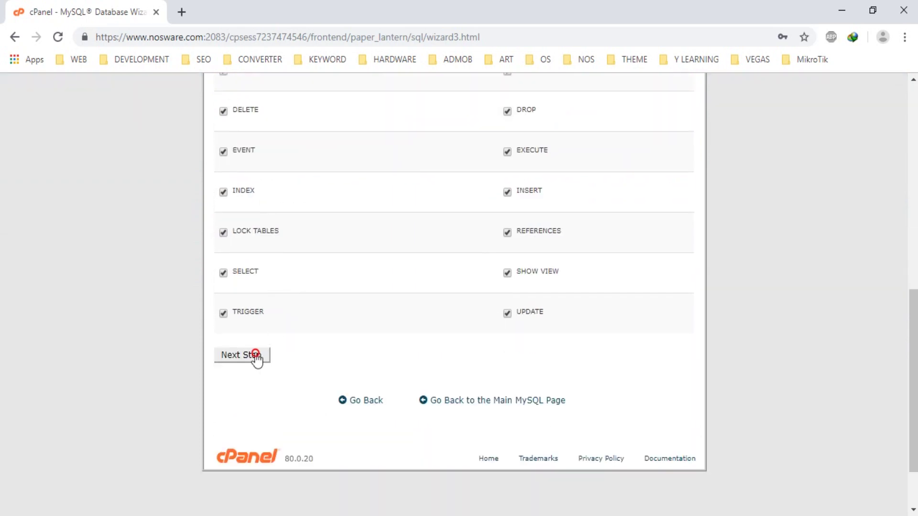
pyautogui.scroll(6, 314, 329)
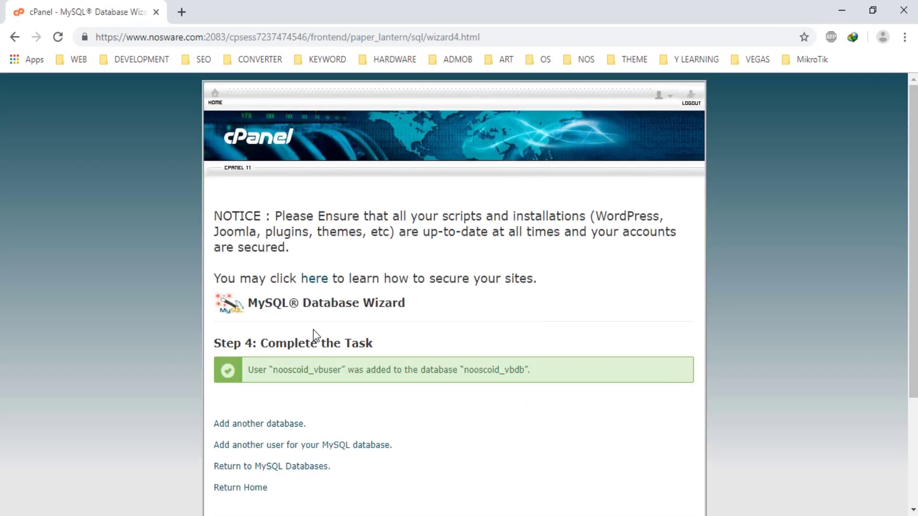
pyautogui.scroll(-2, 314, 329)
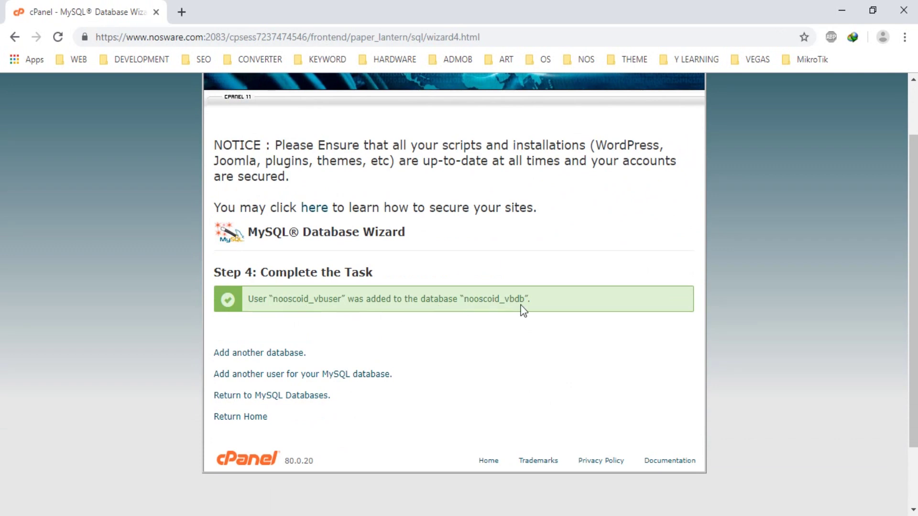
pyautogui.scroll(2, 533, 306)
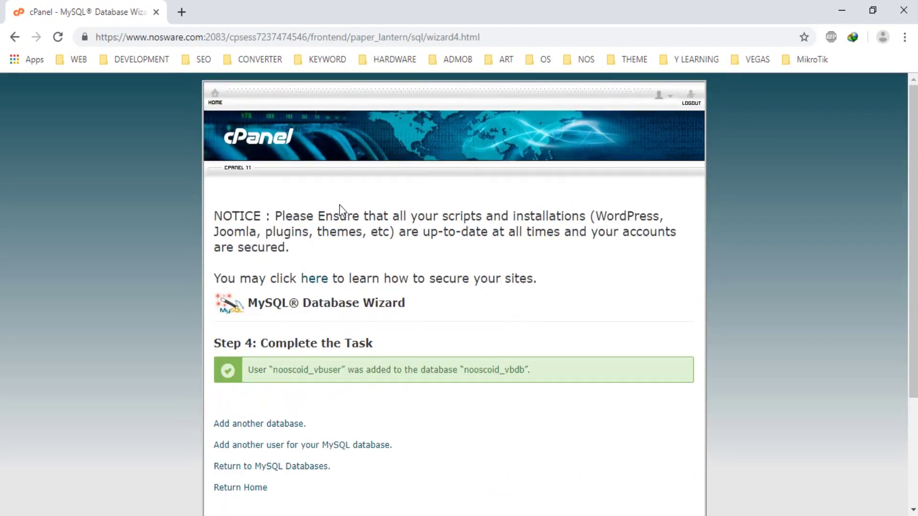
pyautogui.click(222, 100)
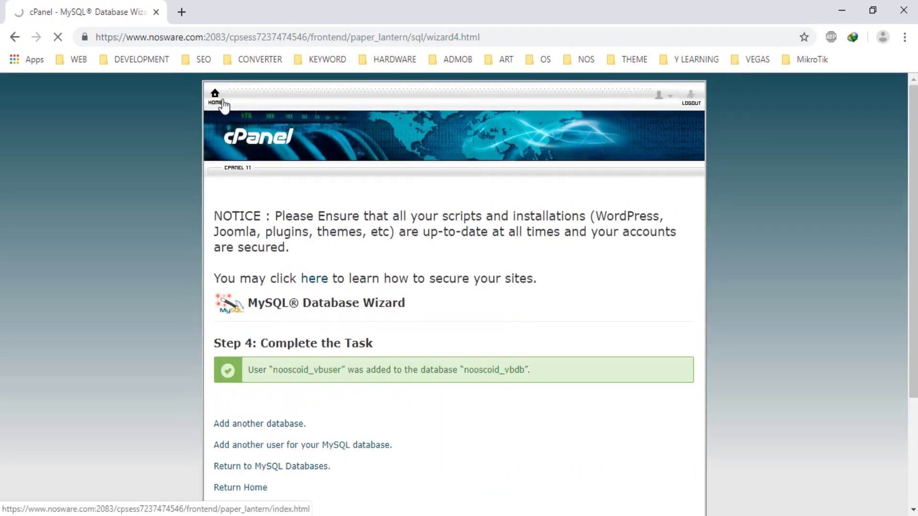
# - Open phpMyAdmin from cPanel and select the nooscoid_vbdb database
pyautogui.scroll(-10, 515, 236)
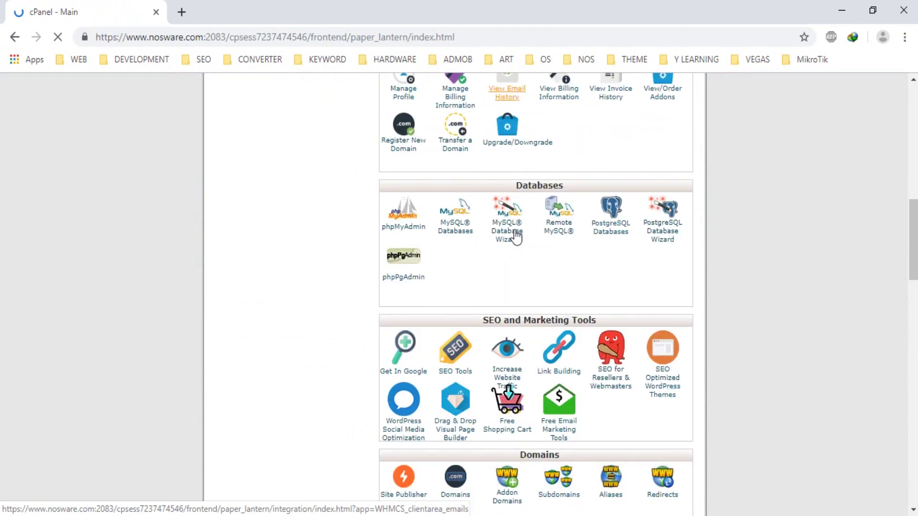
pyautogui.scroll(-10, 515, 230)
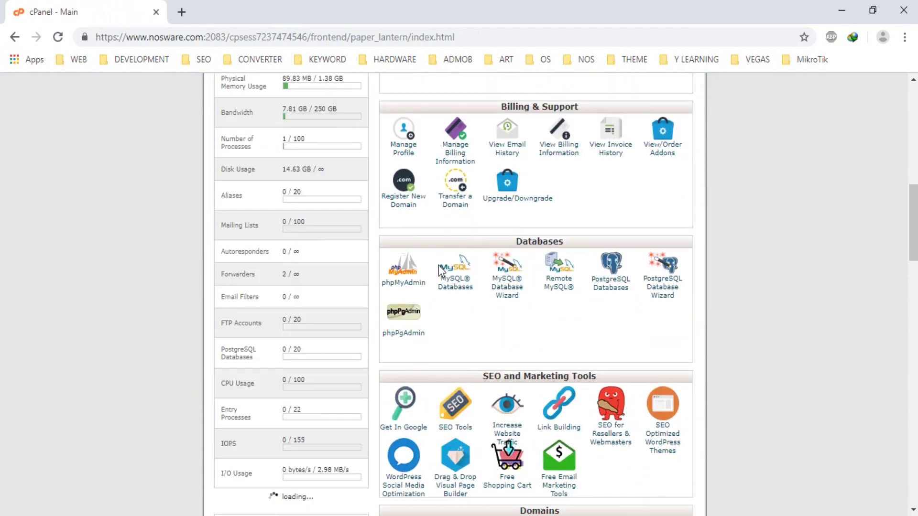
pyautogui.click(417, 286)
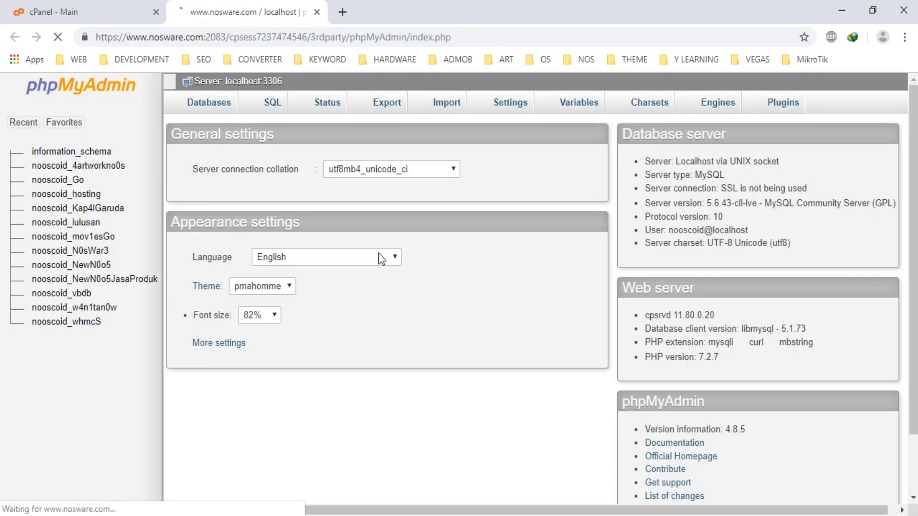
pyautogui.click(78, 294)
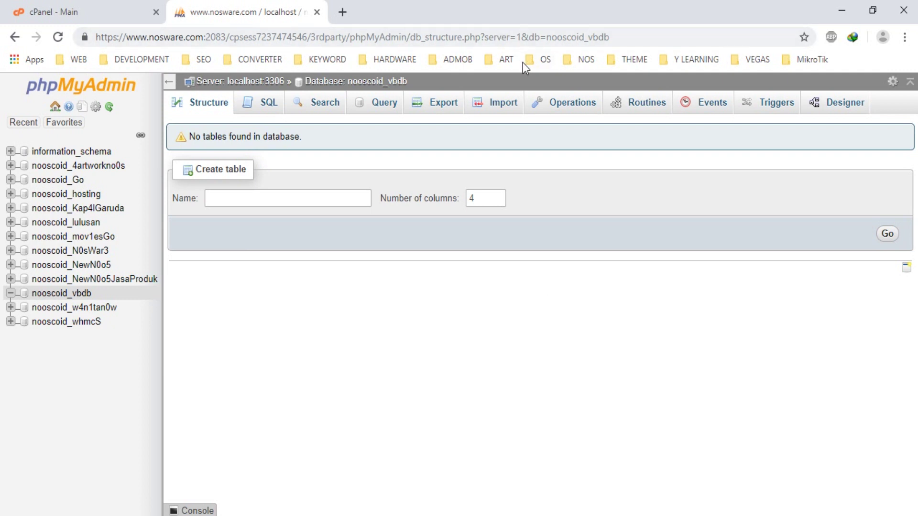
# - Import 127_0_0_1.sql.zip into nooscoid_vbdb and open the resulting tb_testing table
pyautogui.click(496, 106)
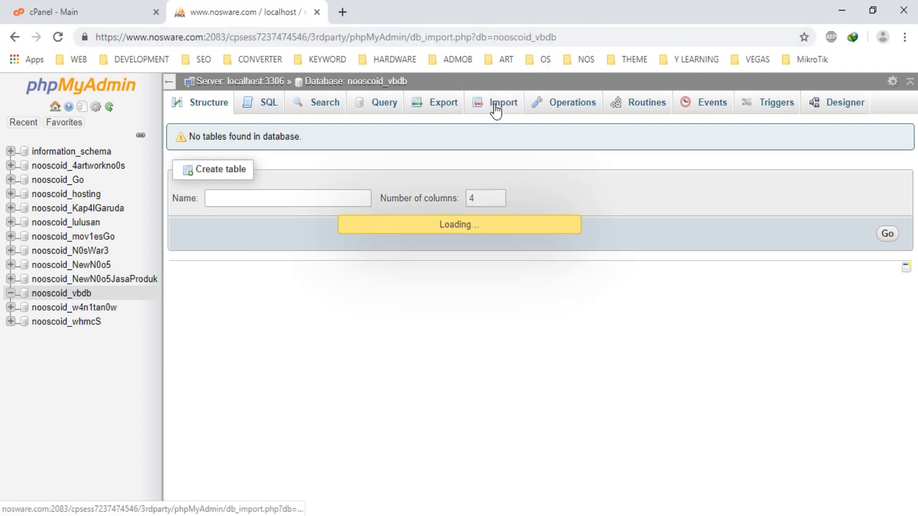
pyautogui.click(315, 245)
pyautogui.click(253, 134)
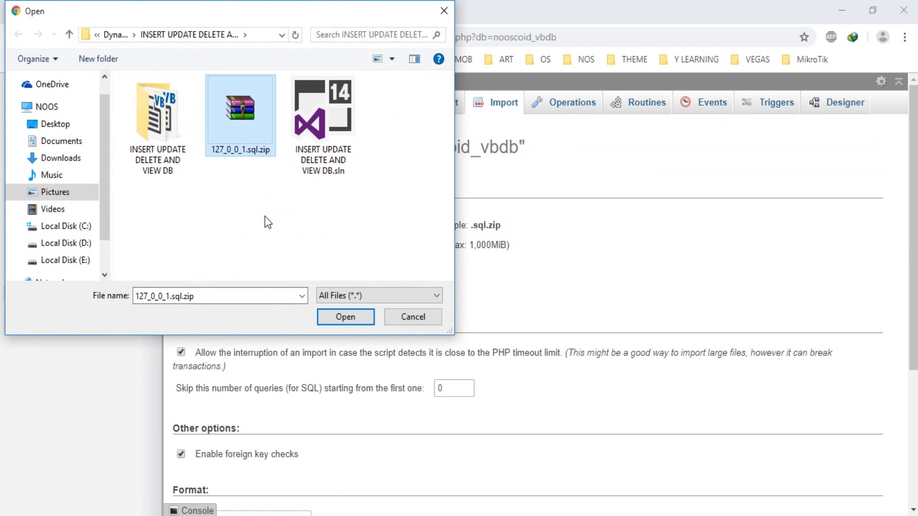
pyautogui.click(336, 318)
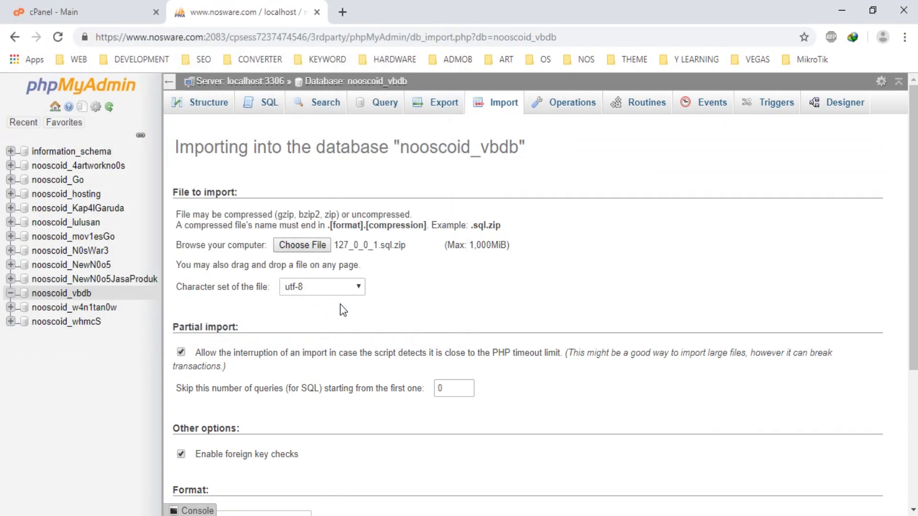
pyautogui.scroll(-4, 342, 305)
pyautogui.click(204, 460)
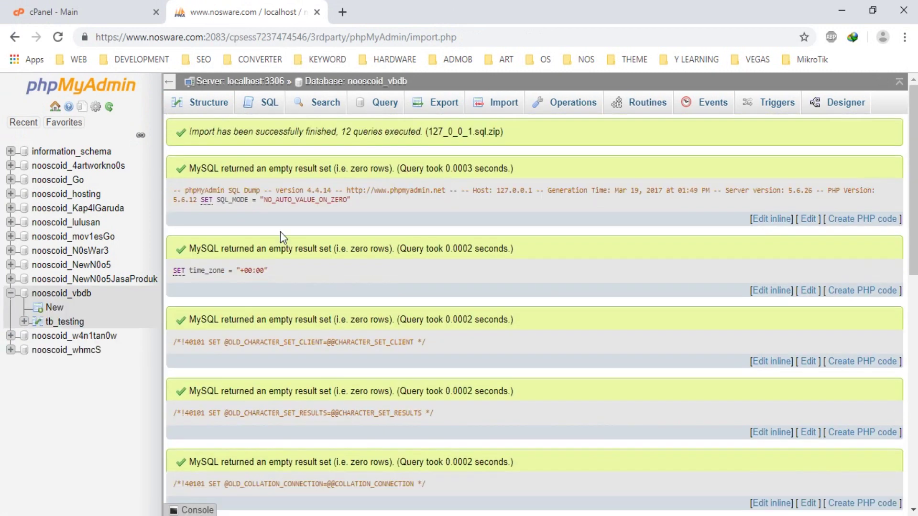
pyautogui.click(209, 106)
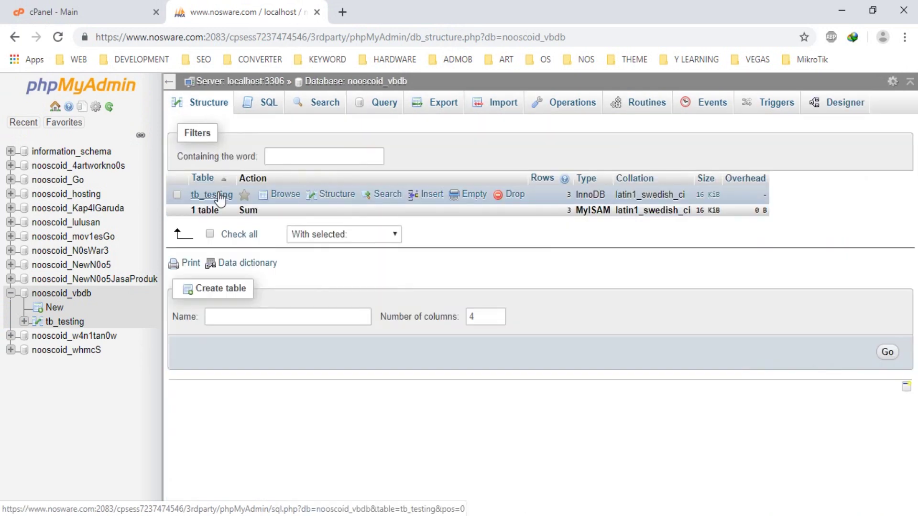
pyautogui.click(220, 196)
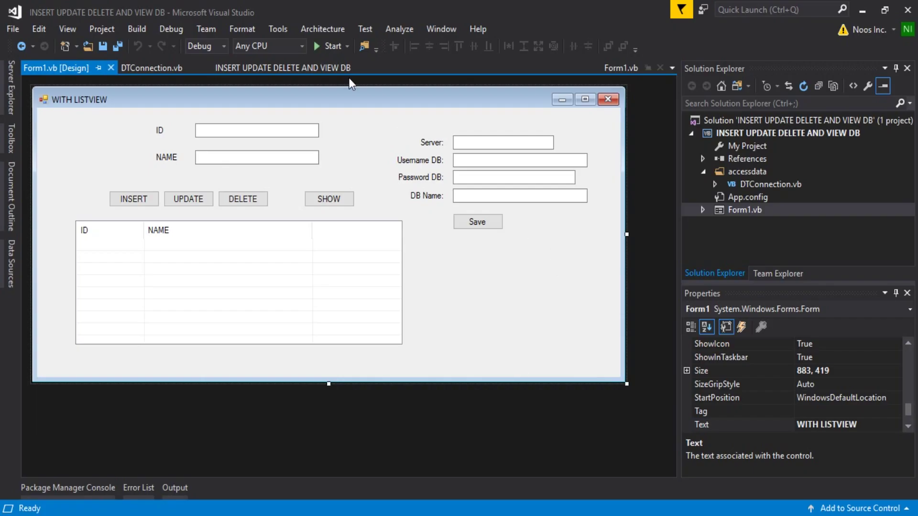
# - Run the app and paste nooscoid_vbuser and nooscoid_vbdb from the notes into the form
pyautogui.click(326, 47)
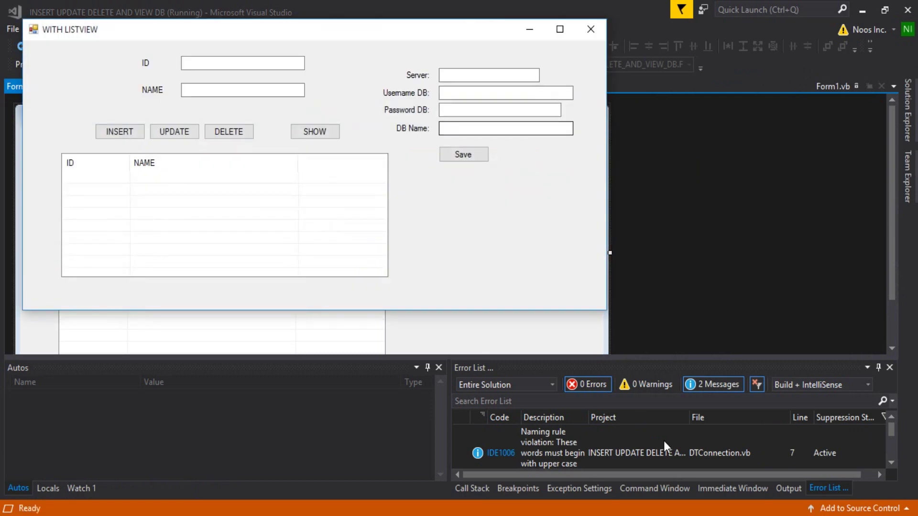
pyautogui.hotkey('alt', 'Tab')
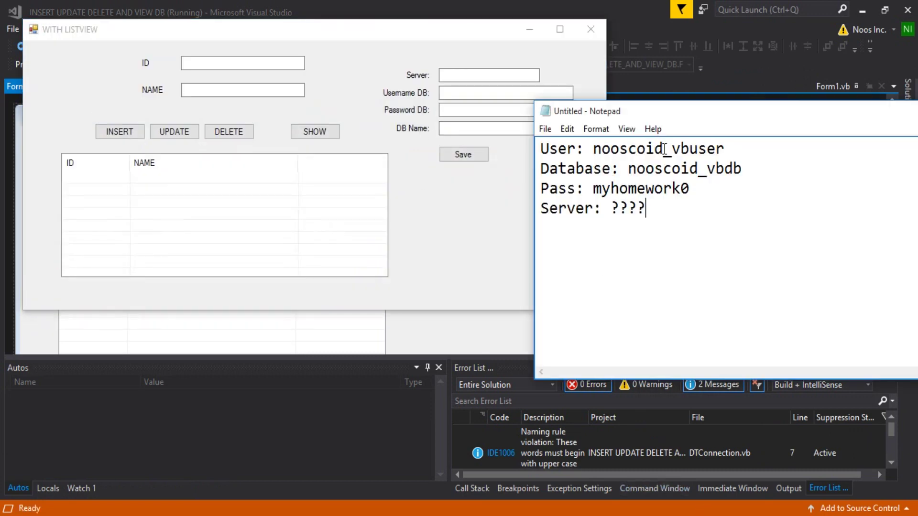
pyautogui.moveTo(726, 150); pyautogui.dragTo(592, 148)
pyautogui.hotkey('ctrl', 'c')
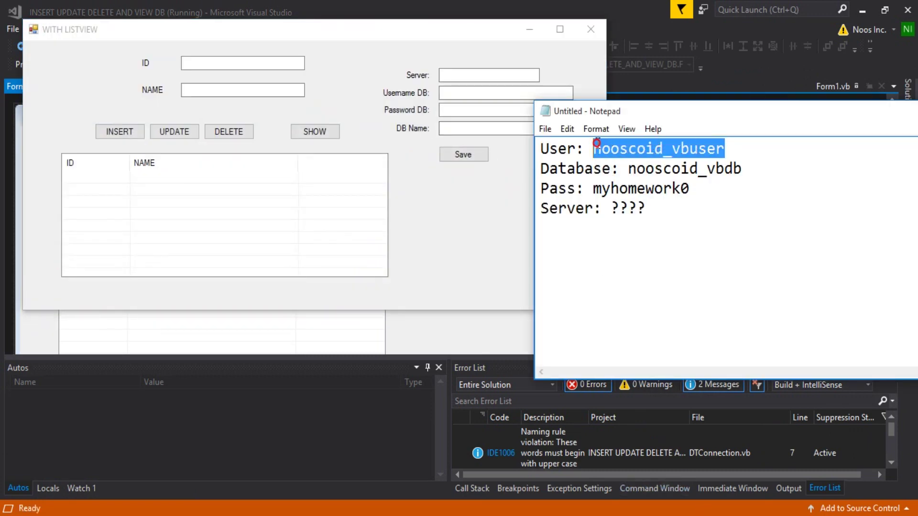
pyautogui.click(469, 93)
pyautogui.hotkey('ctrl', 'v')
pyautogui.moveTo(743, 169); pyautogui.dragTo(626, 163)
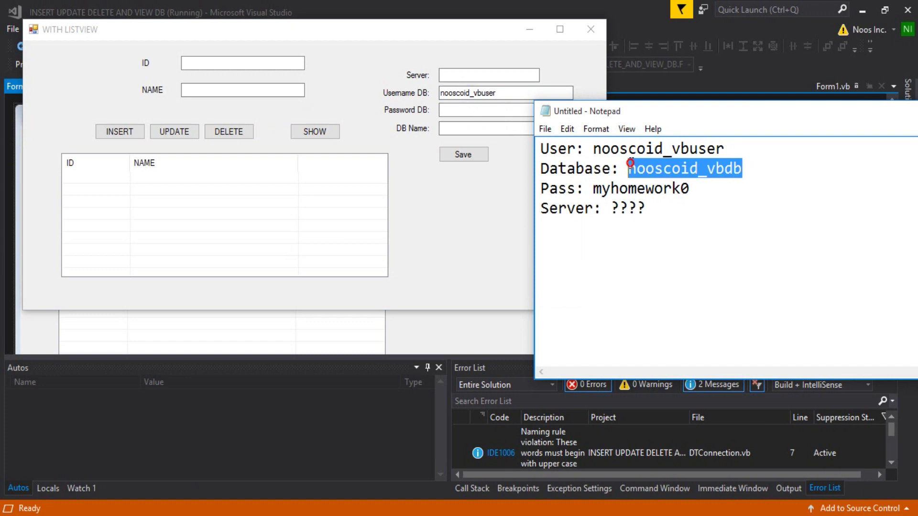
pyautogui.click(483, 127)
pyautogui.write('nooscoid_vbdb')
# - Paste the database password into the form and select the Server placeholder in the notes
pyautogui.moveTo(694, 190); pyautogui.dragTo(598, 188)
pyautogui.hotkey('ctrl', 'c')
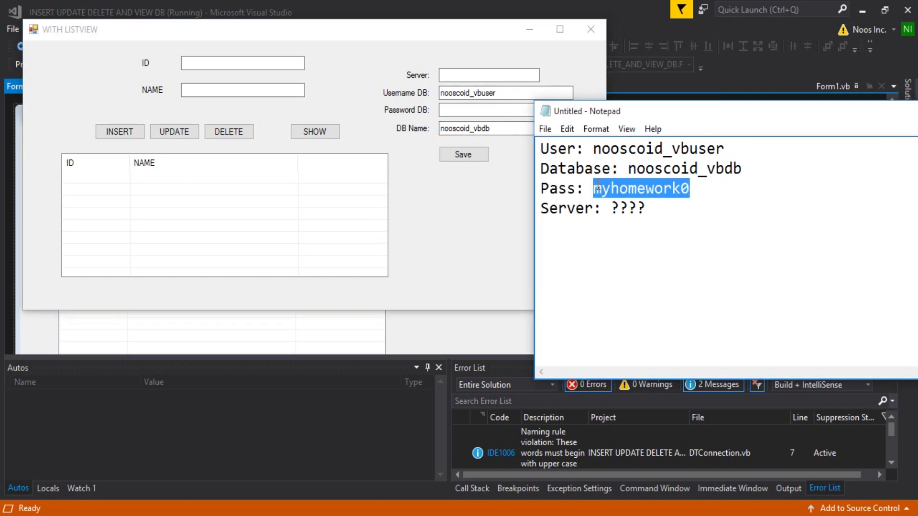
pyautogui.click(469, 111)
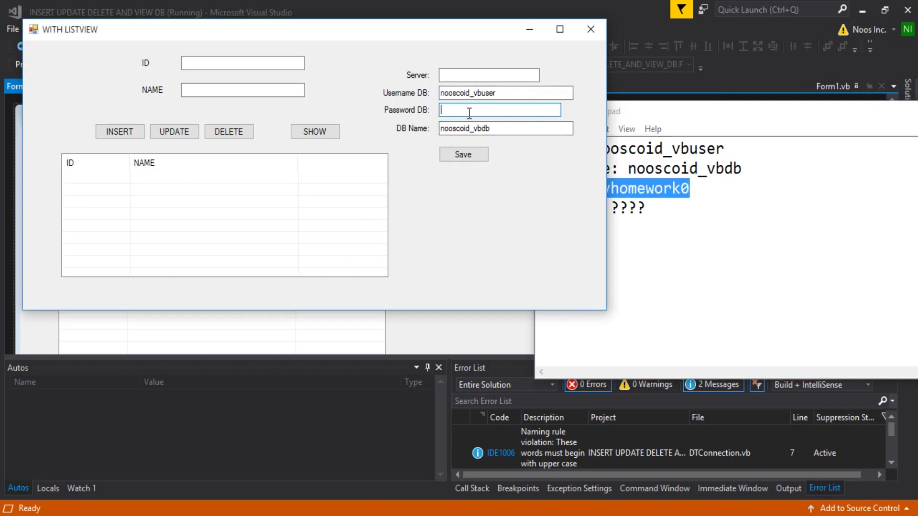
pyautogui.hotkey('ctrl', 'v')
pyautogui.click(673, 207)
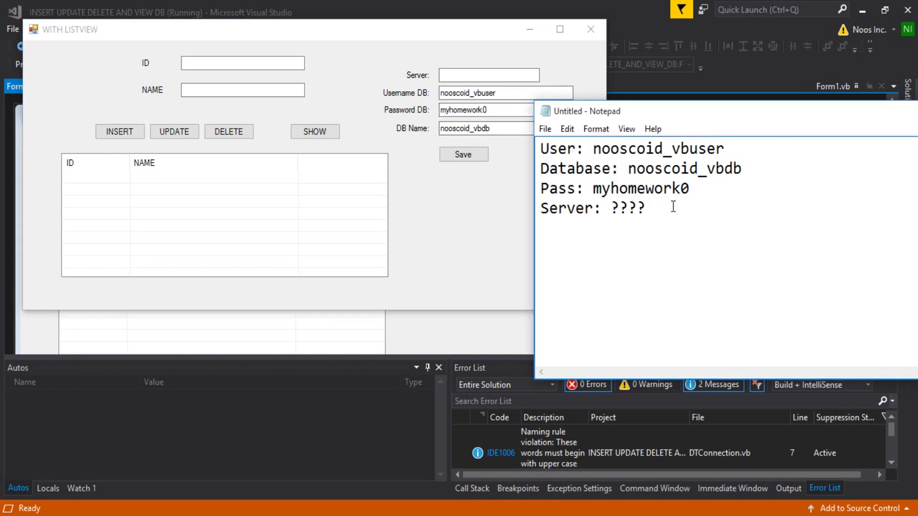
pyautogui.moveTo(663, 211); pyautogui.dragTo(614, 207)
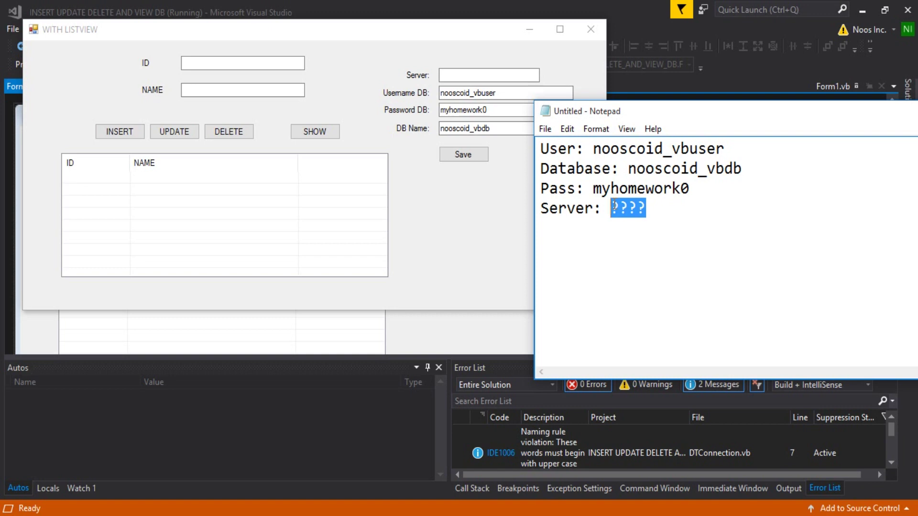
# - Open Command Prompt and run nslookup nosware.com
pyautogui.click(694, 216)
pyautogui.press('super+r')
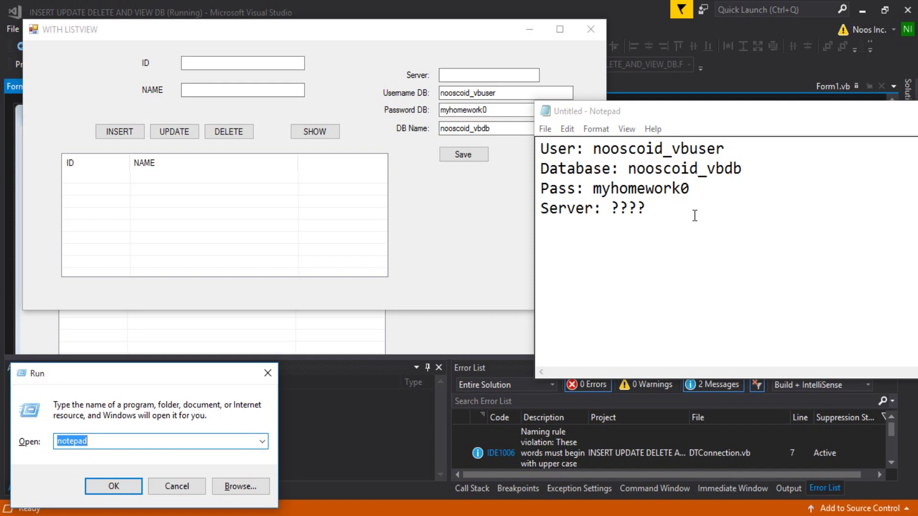
pyautogui.press('Return')
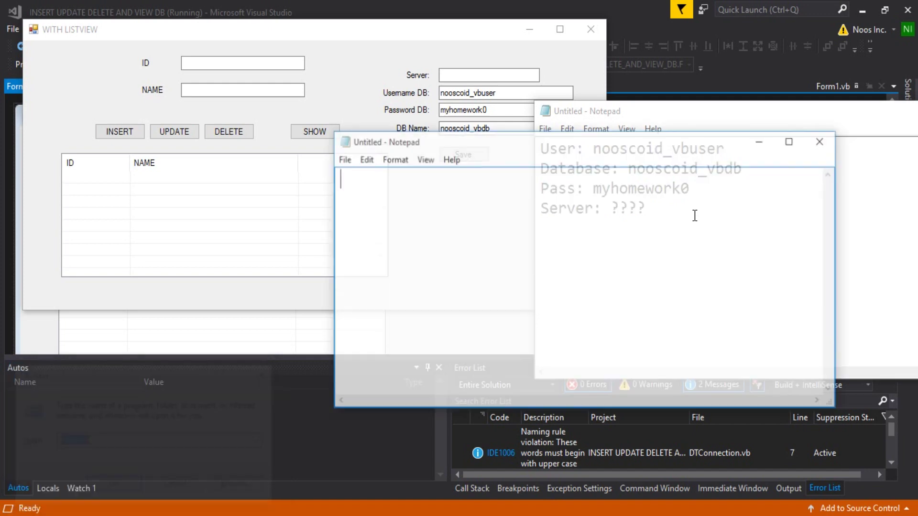
pyautogui.click(815, 147)
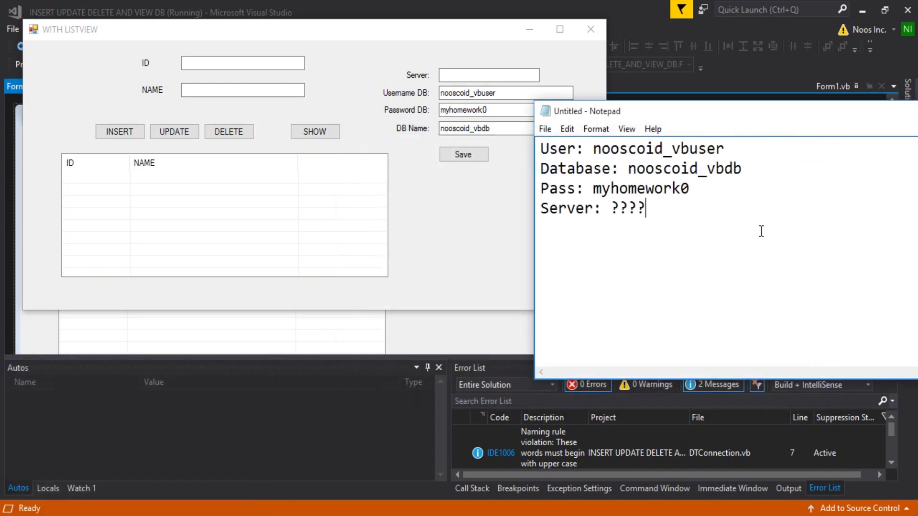
pyautogui.press('super+r')
pyautogui.write('cmd')
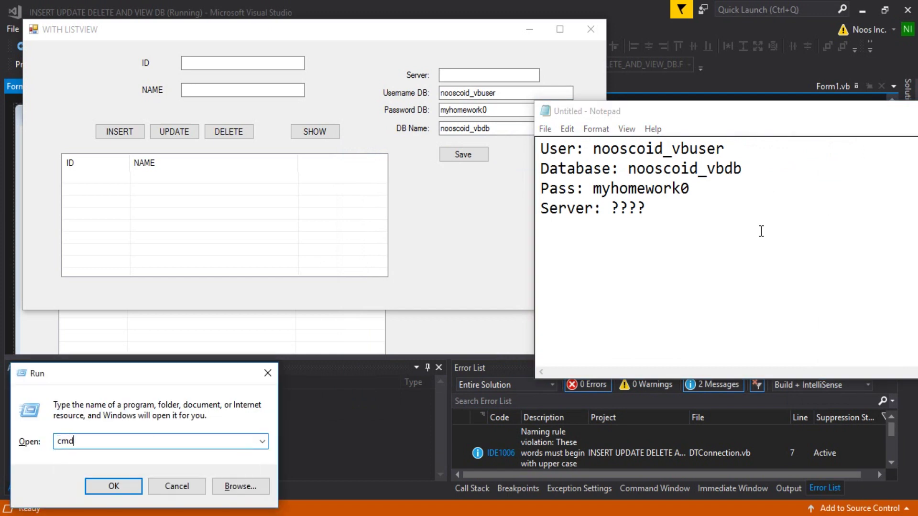
pyautogui.press('Return')
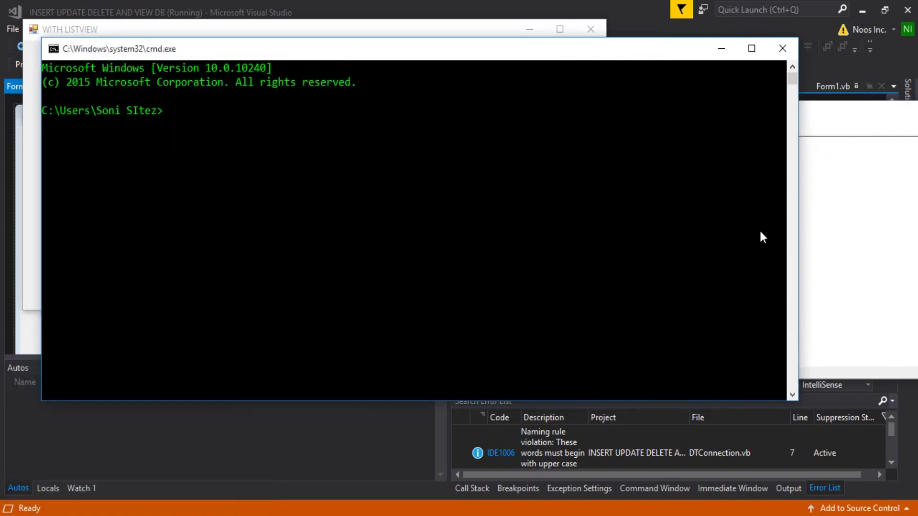
pyautogui.moveTo(545, 50); pyautogui.dragTo(598, 251)
pyautogui.write('ns')
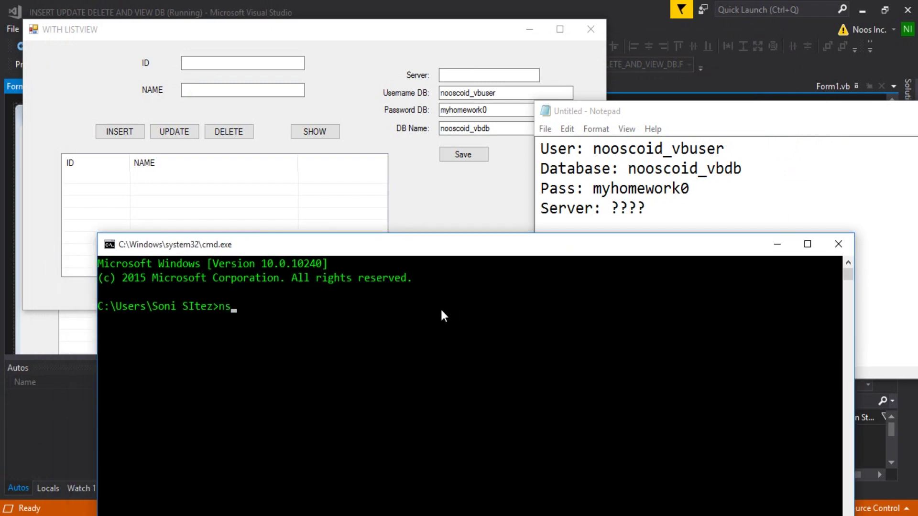
pyautogui.write('lookup nosware.com')
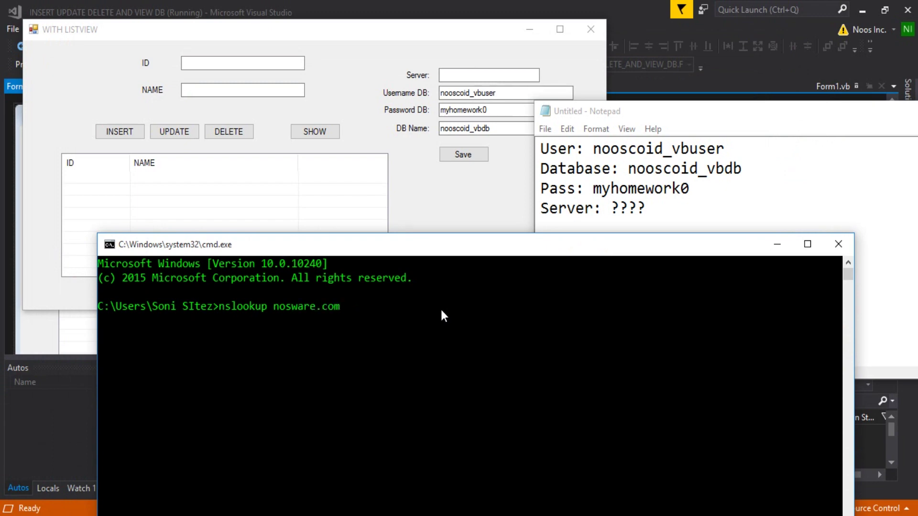
pyautogui.press('Return')
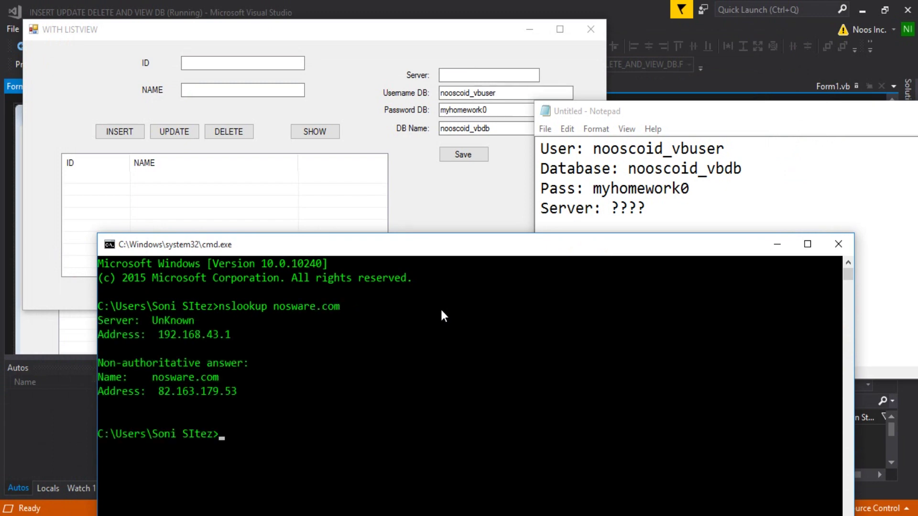
# - Copy the resolved address 82.163.179.53 from the lookup output
pyautogui.hotkey('alt', 'Tab')
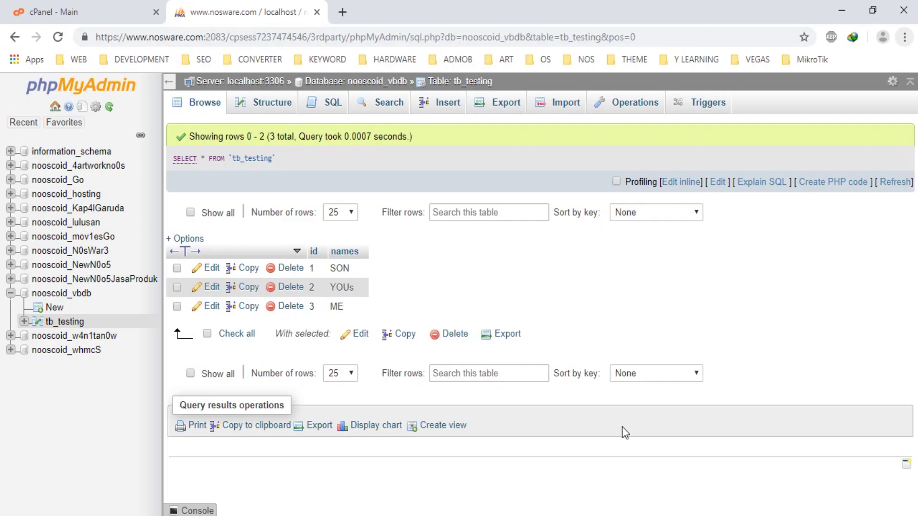
pyautogui.hotkey('alt', 'Tab')
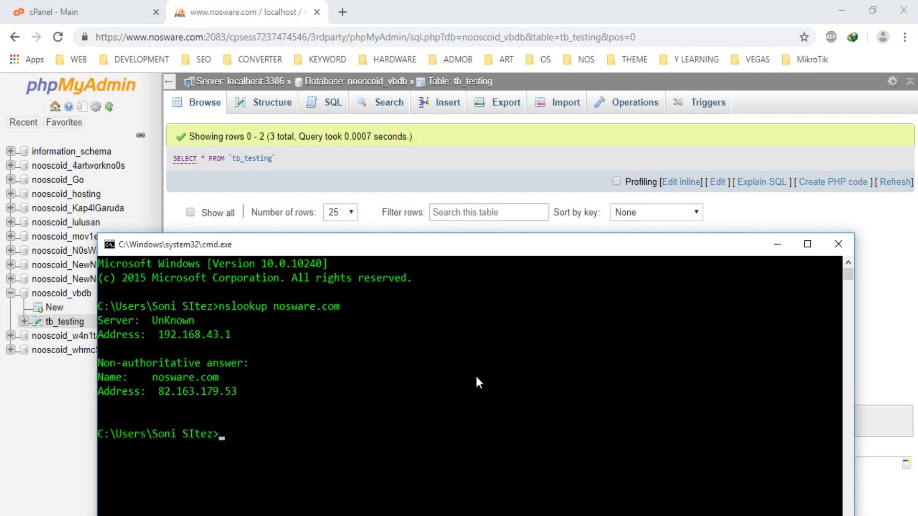
pyautogui.click(852, 2)
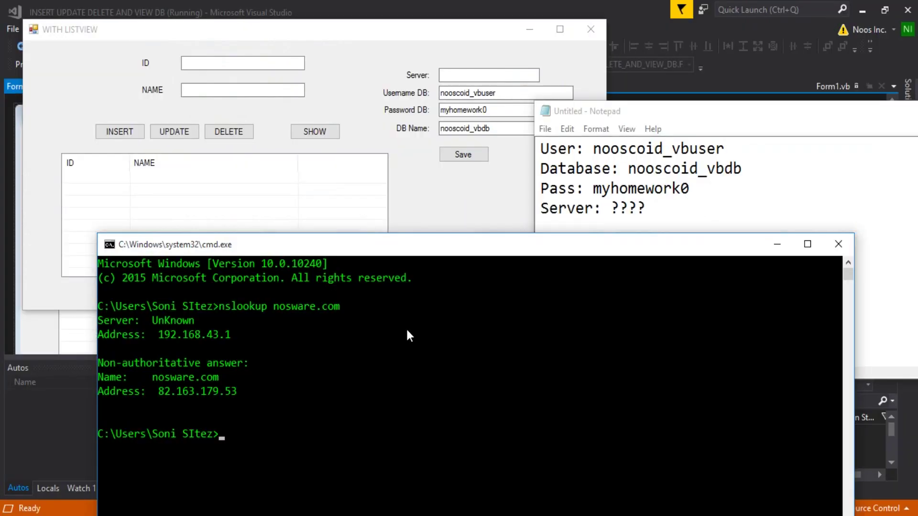
pyautogui.click(319, 248)
pyautogui.moveTo(320, 249); pyautogui.dragTo(326, 117)
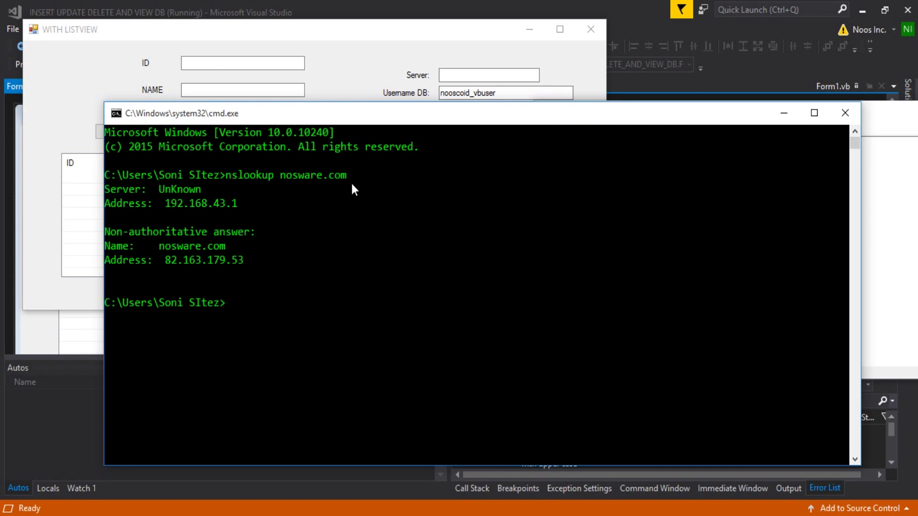
pyautogui.moveTo(241, 265); pyautogui.dragTo(168, 262)
pyautogui.hotkey('ctrl', 'c')
# - Replace the notes' Server placeholder with 82.163.179.53
pyautogui.click(781, 111)
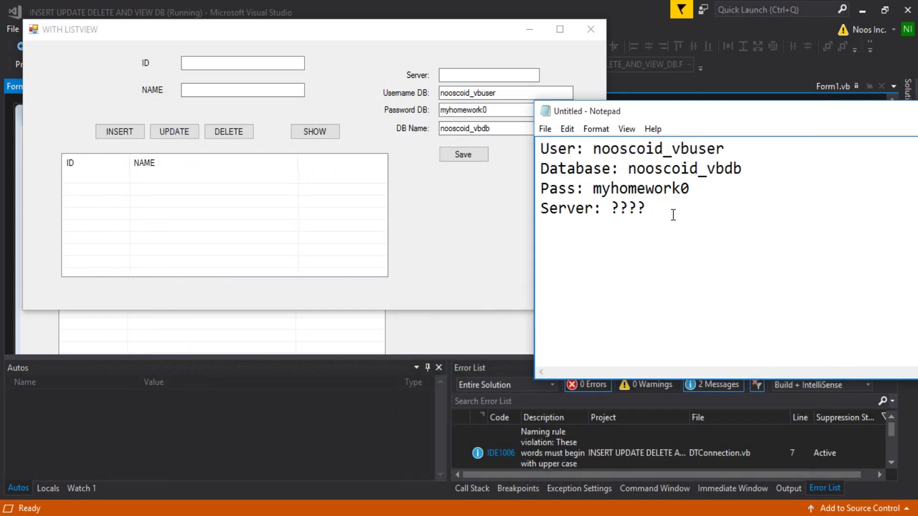
pyautogui.press('BackSpace')
pyautogui.press('BackSpace')
pyautogui.press('BackSpace')
pyautogui.press('BackSpace')
pyautogui.hotkey('ctrl', 'v')
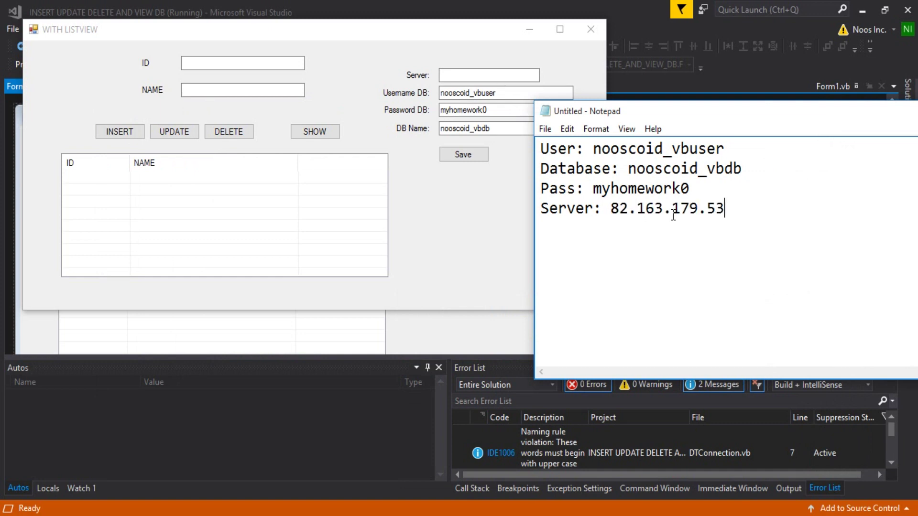
pyautogui.click(701, 508)
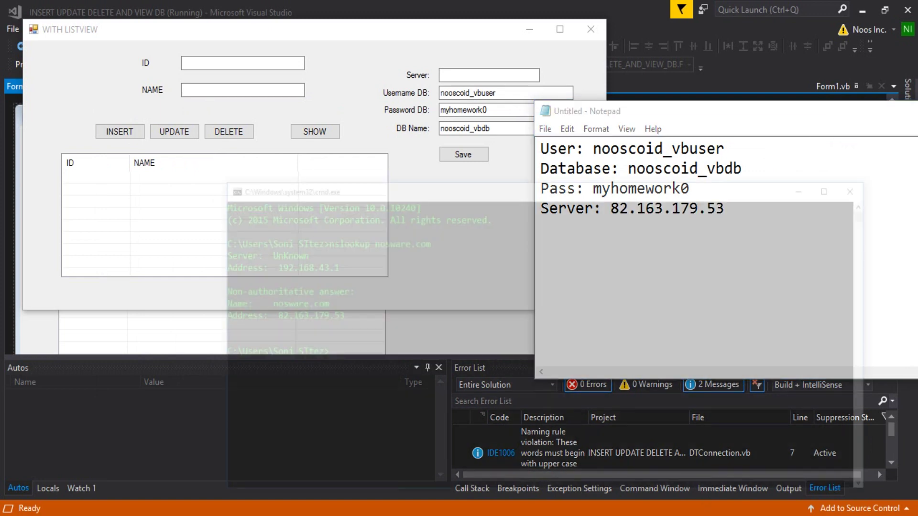
pyautogui.moveTo(485, 114); pyautogui.dragTo(615, 240)
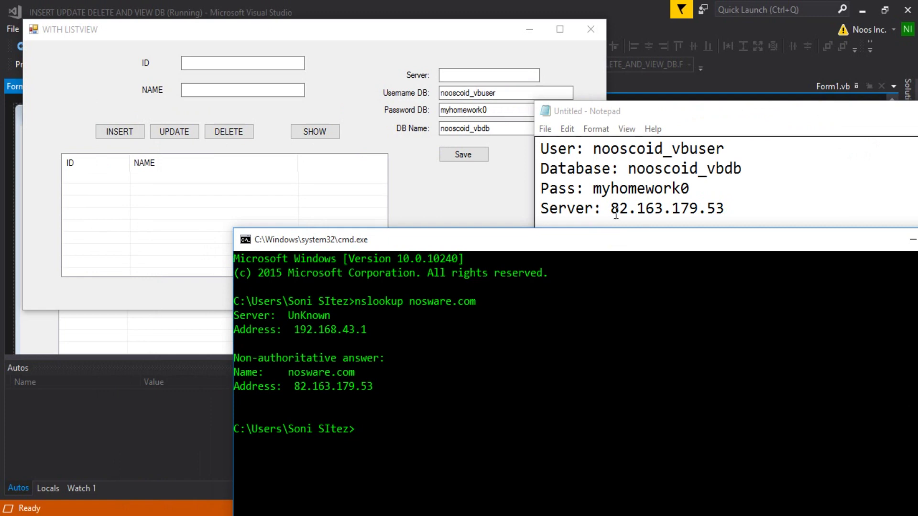
pyautogui.click(483, 76)
# - Save 82.163.179.53 as the app's server, then try SHOW, which returns access denied
pyautogui.hotkey('ctrl', 'v')
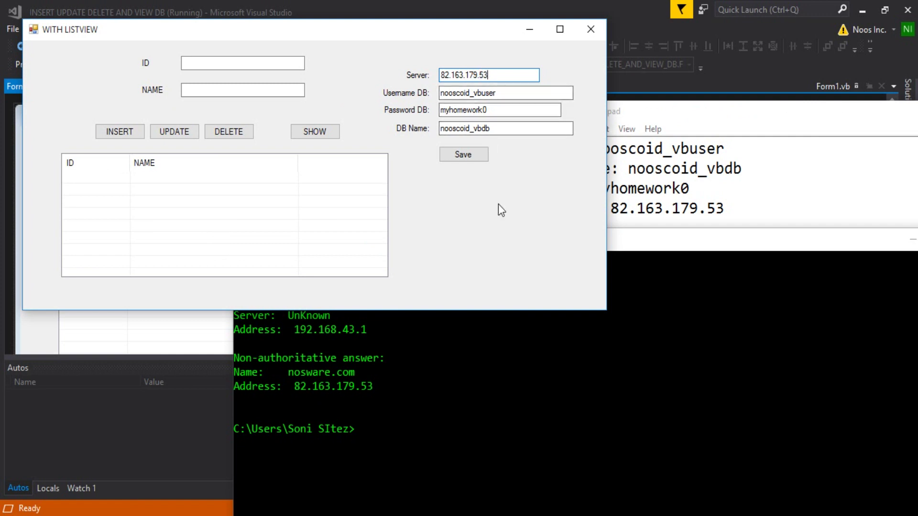
pyautogui.click(476, 157)
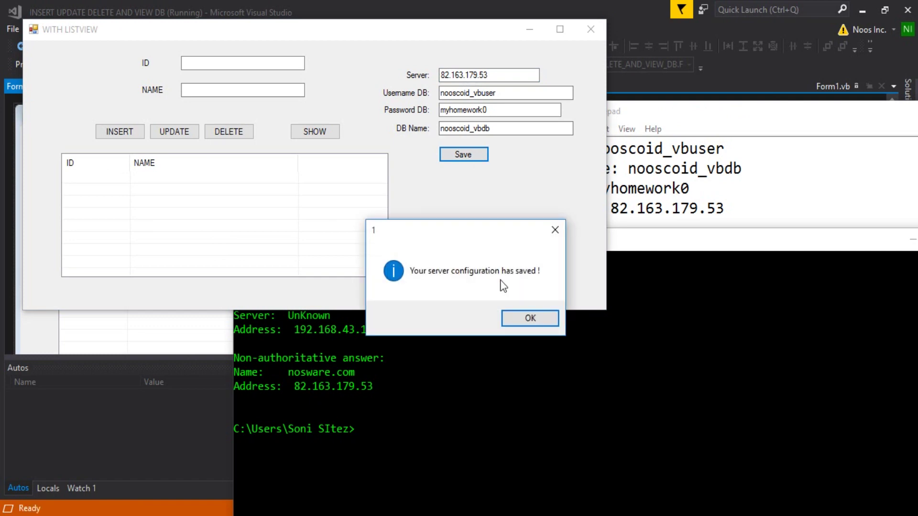
pyautogui.click(526, 323)
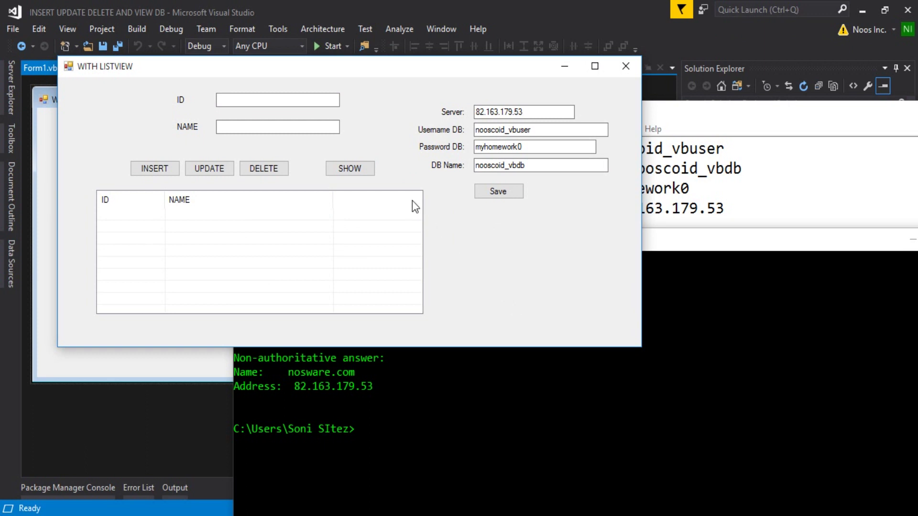
pyautogui.click(352, 170)
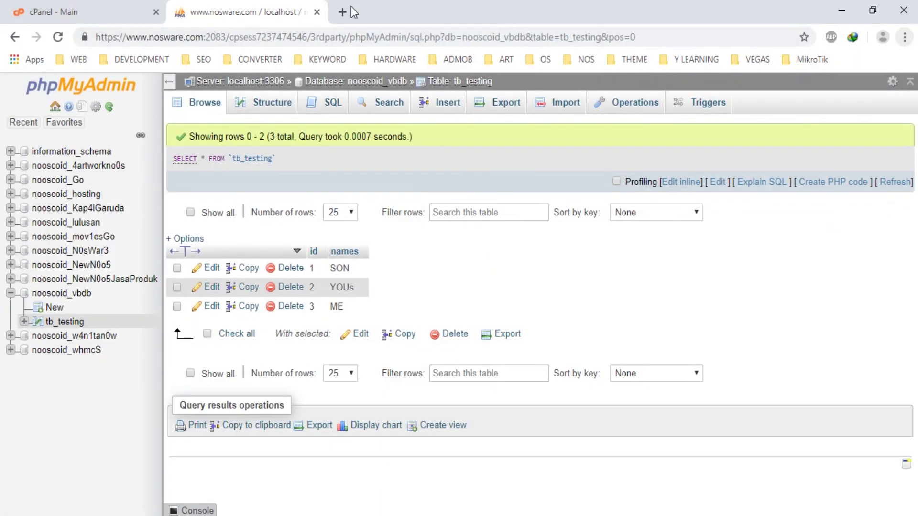
pyautogui.click(351, 12)
pyautogui.write('google.com')
pyautogui.press('Return')
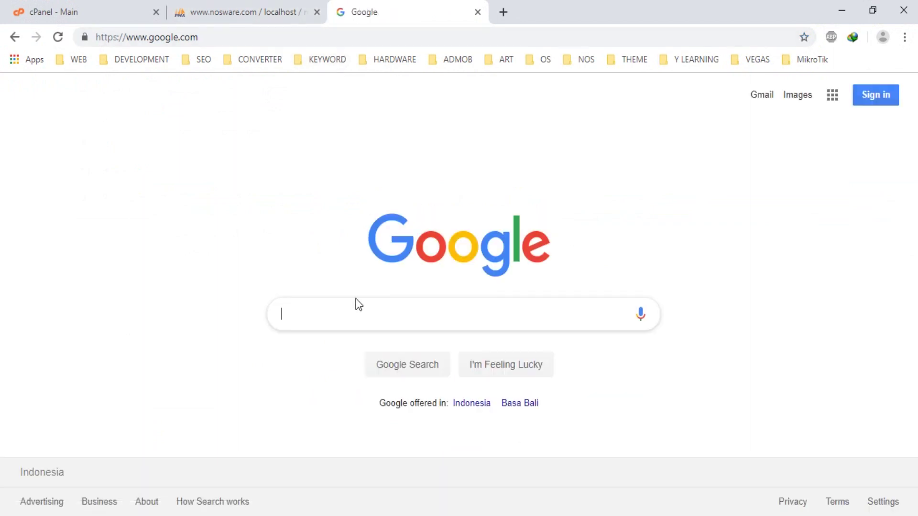
pyautogui.write('wha')
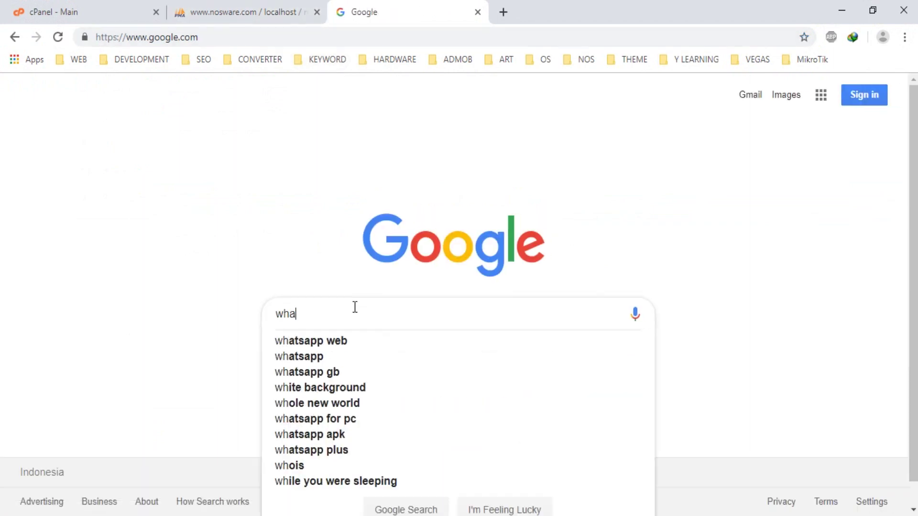
pyautogui.write('t is my')
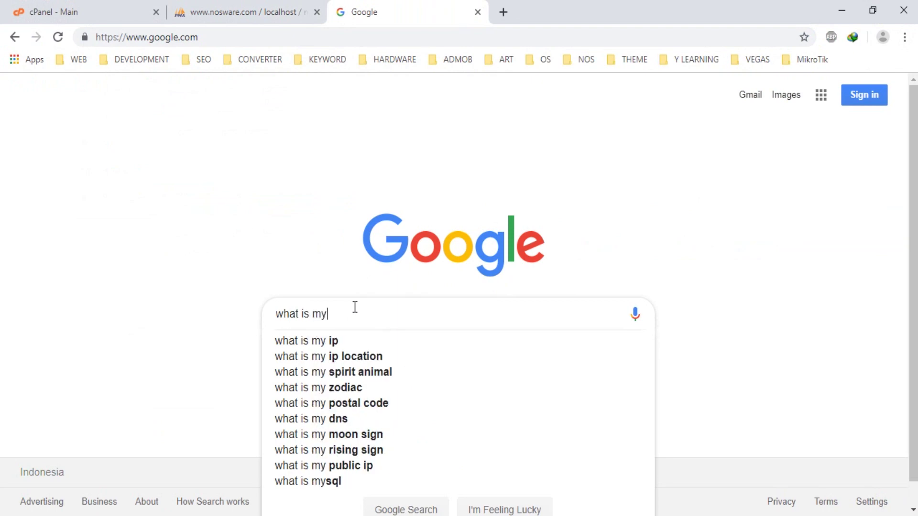
pyautogui.press('Down')
pyautogui.press('Return')
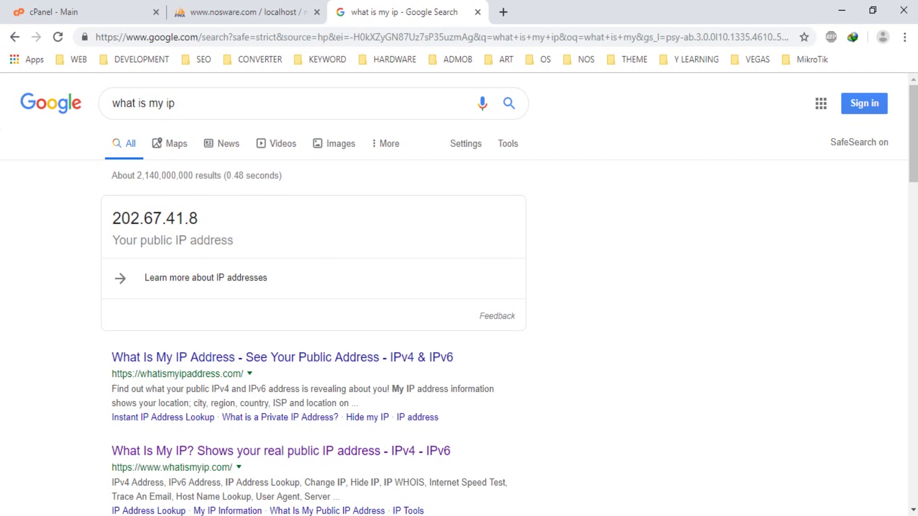
# - Bring the app's access-denied error forward and move it to the lower left
pyautogui.hotkey('alt', 'Tab')
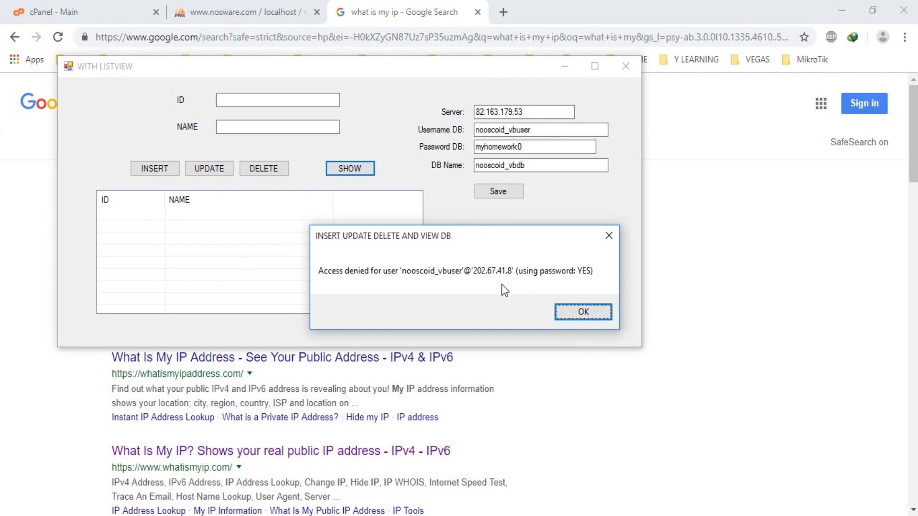
pyautogui.click(401, 67)
pyautogui.click(520, 236)
pyautogui.moveTo(520, 236); pyautogui.dragTo(294, 271)
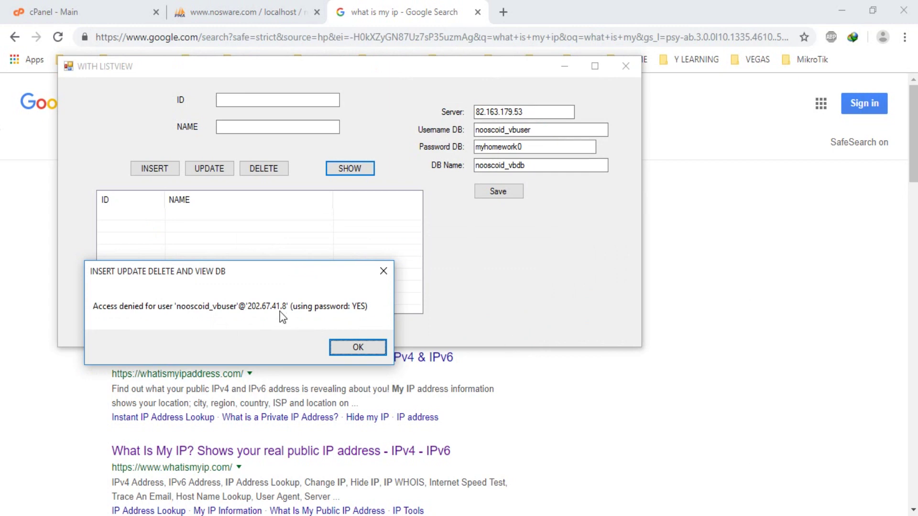
# - Copy the public IP address 202.67.41.8 from the Google result
pyautogui.click(687, 287)
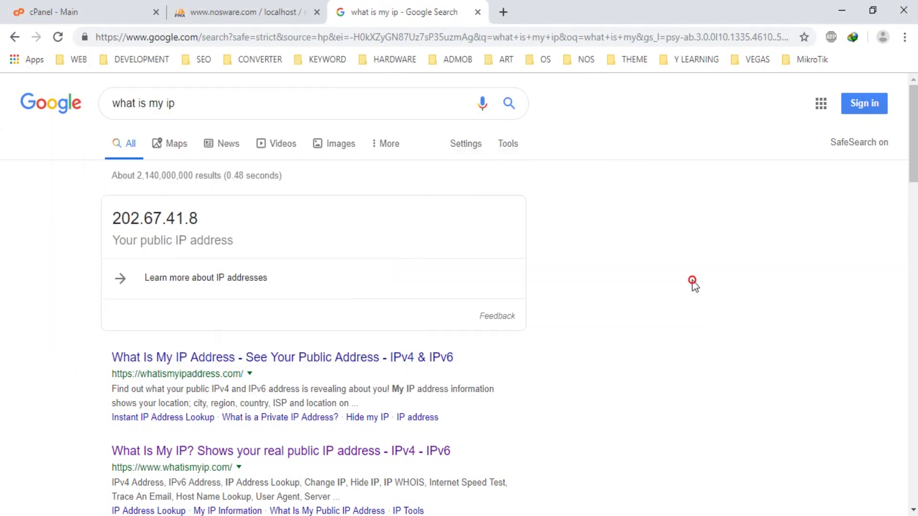
pyautogui.moveTo(201, 218); pyautogui.dragTo(111, 213)
pyautogui.rightClick(134, 223)
pyautogui.click(144, 233)
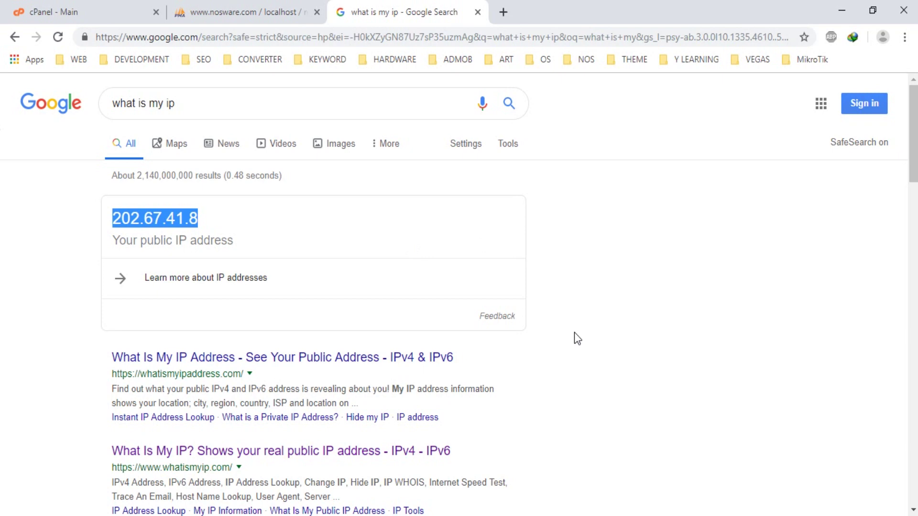
# - Dismiss the app's access-denied and connection-not-open error messages
pyautogui.hotkey('alt', 'Tab')
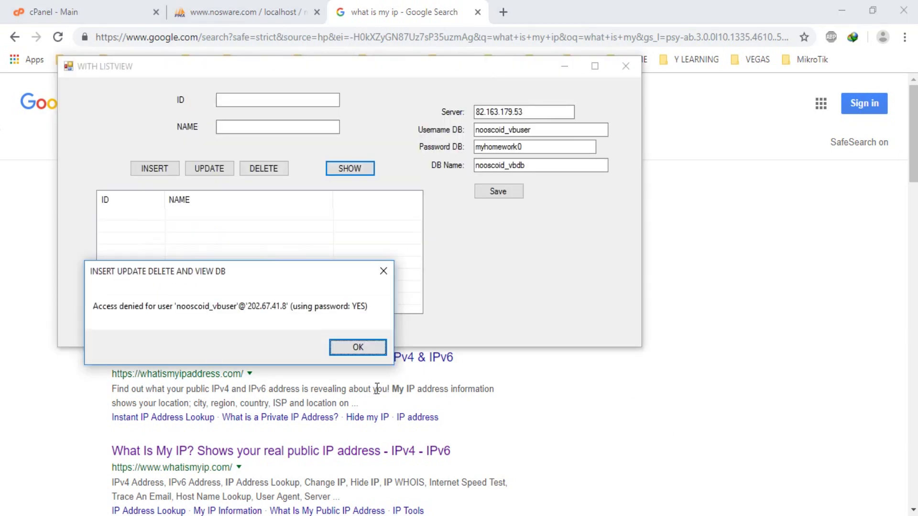
pyautogui.click(359, 351)
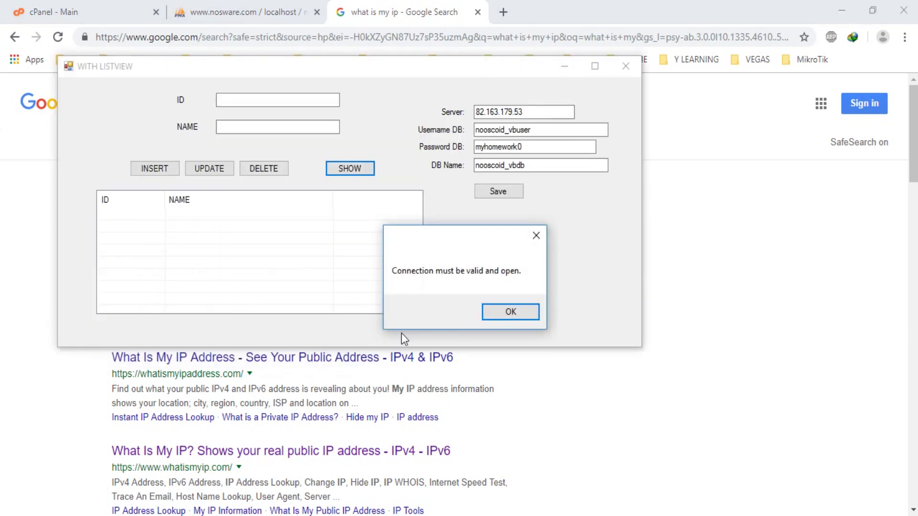
pyautogui.click(506, 317)
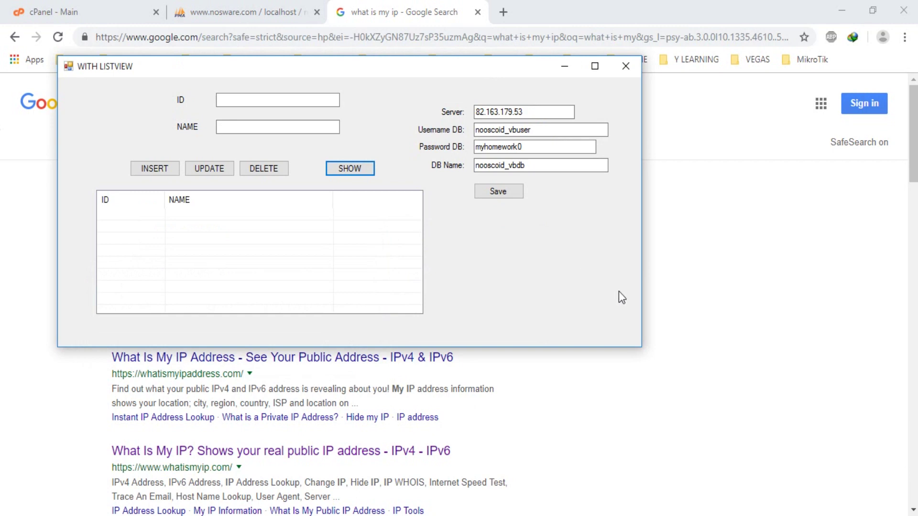
# - On the cPanel main page, open Remote MySQL from the Databases section
pyautogui.click(63, 10)
pyautogui.scroll(6, 546, 354)
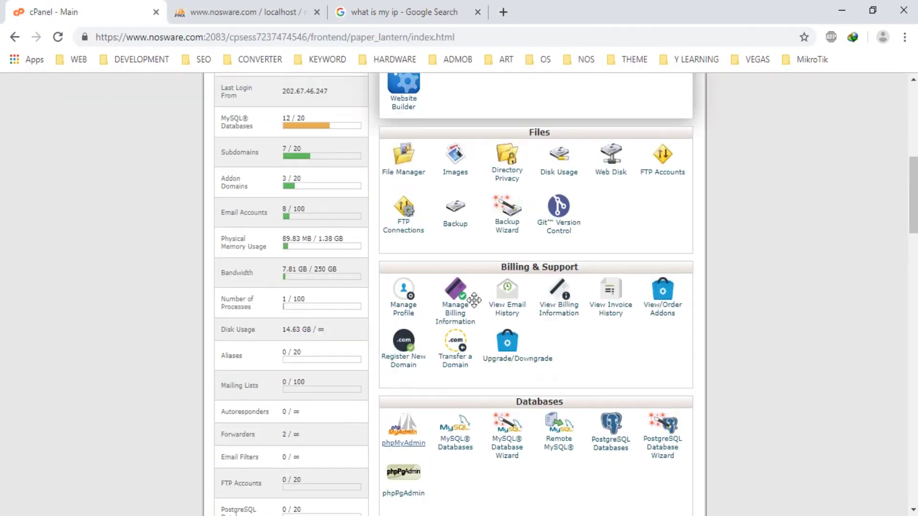
pyautogui.scroll(-4, 314, 198)
pyautogui.scroll(-4, 314, 199)
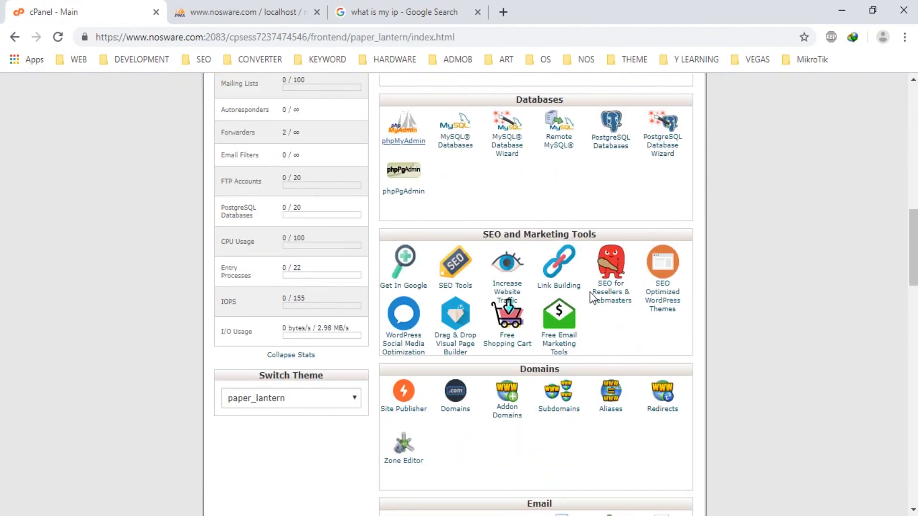
pyautogui.scroll(-3, 592, 297)
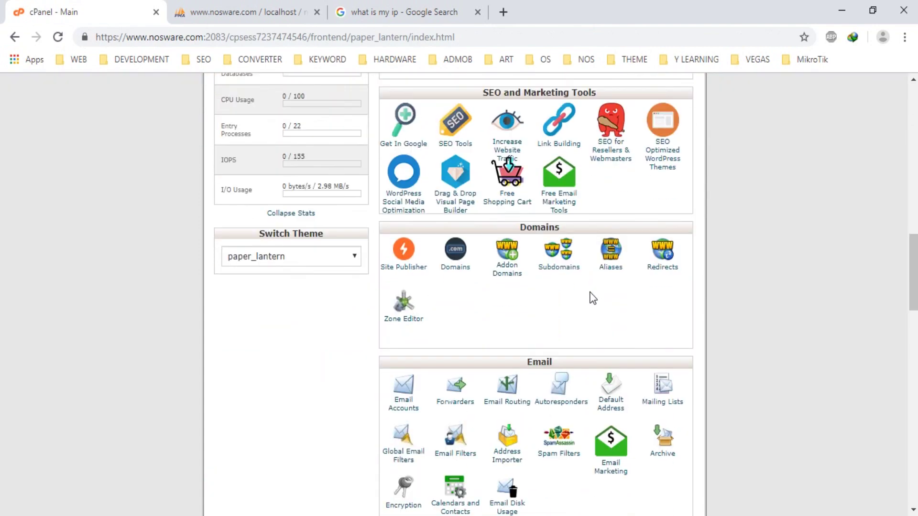
pyautogui.scroll(-3, 593, 298)
pyautogui.scroll(9, 593, 298)
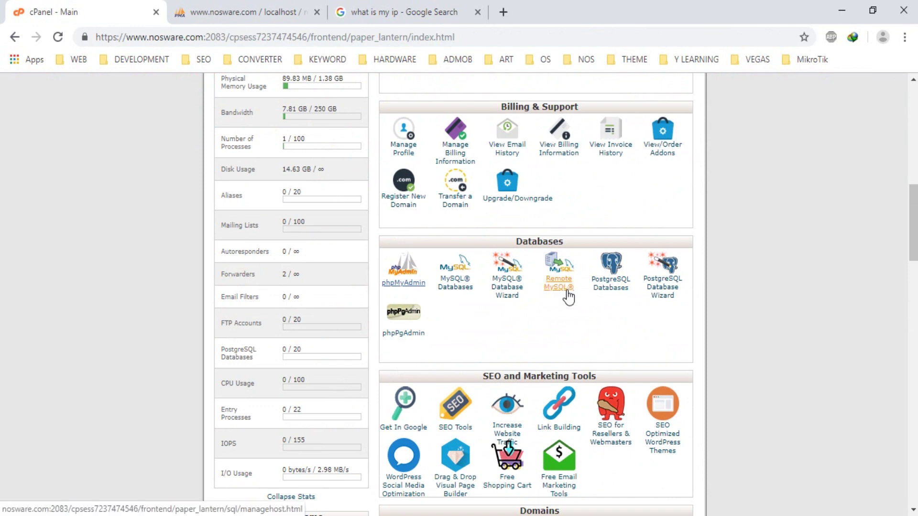
pyautogui.click(567, 293)
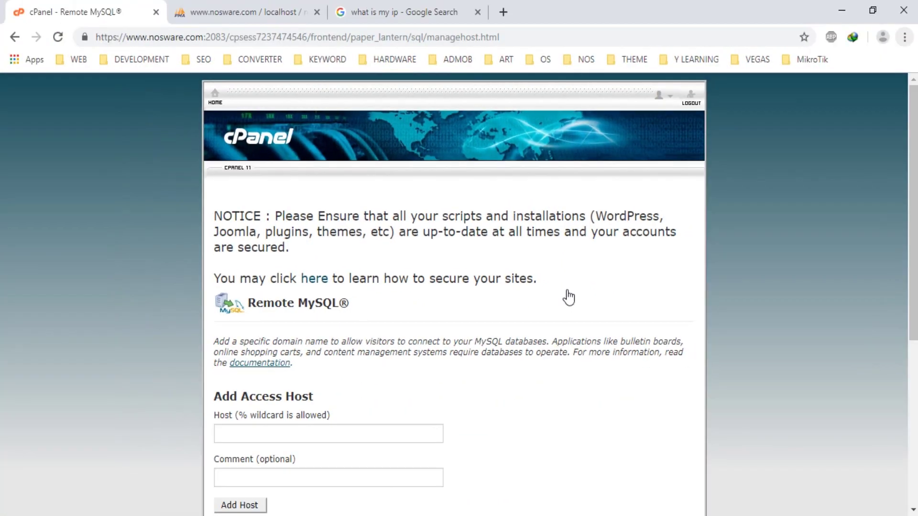
pyautogui.scroll(-5, 569, 298)
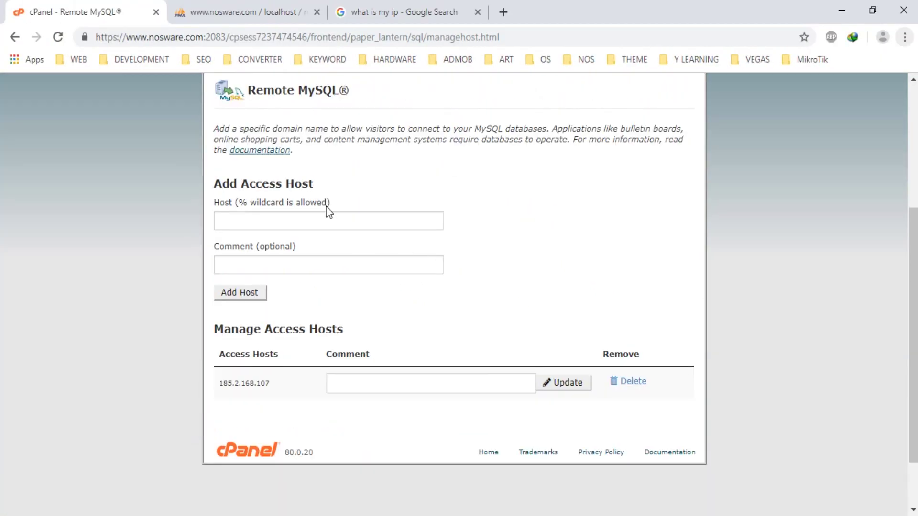
pyautogui.moveTo(335, 204); pyautogui.dragTo(204, 184)
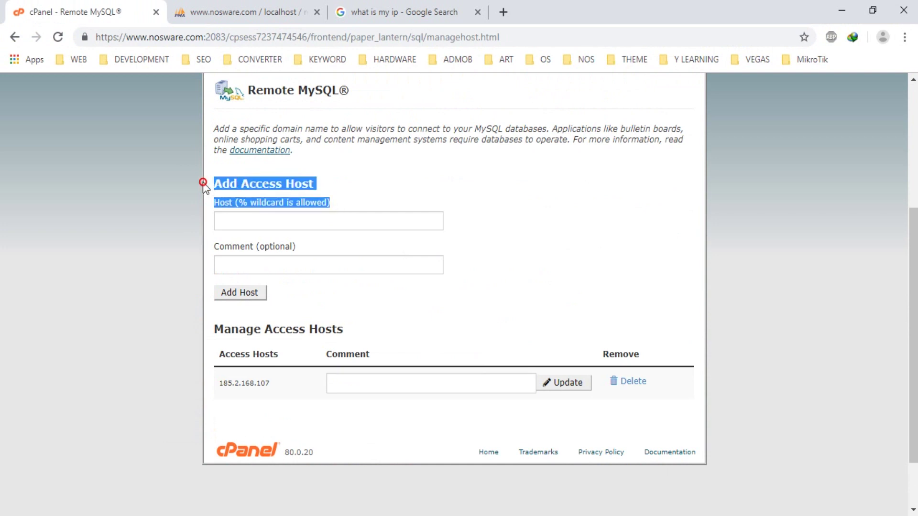
pyautogui.click(287, 220)
pyautogui.press('Down')
pyautogui.press('Down')
pyautogui.press('Return')
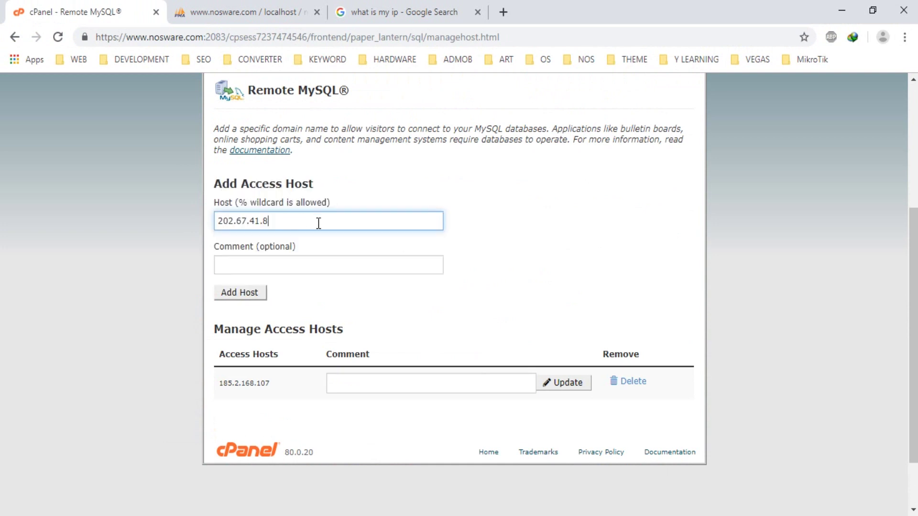
pyautogui.click(264, 272)
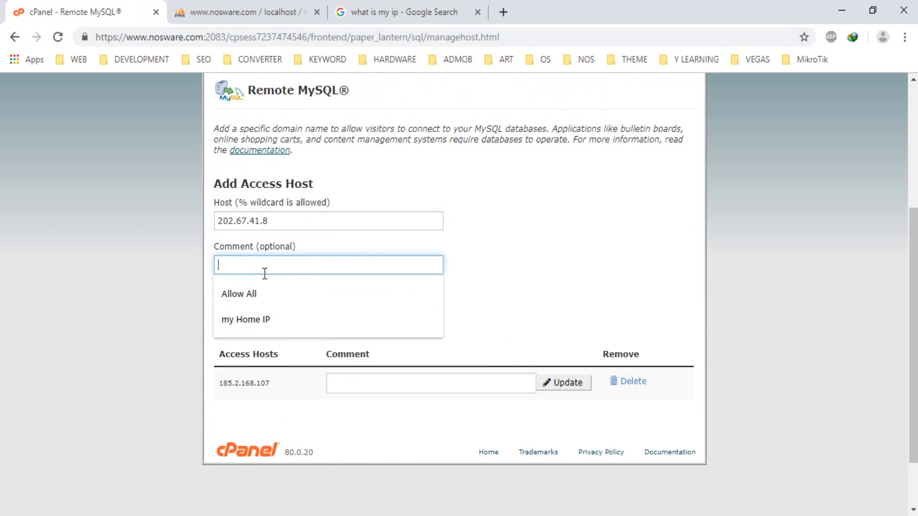
pyautogui.write('my H')
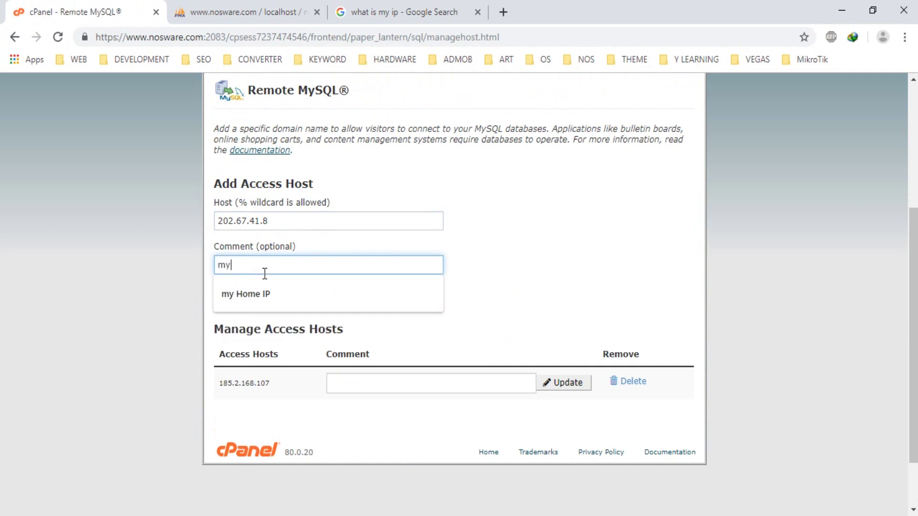
pyautogui.write('ome IP')
pyautogui.click(275, 296)
pyautogui.click(236, 293)
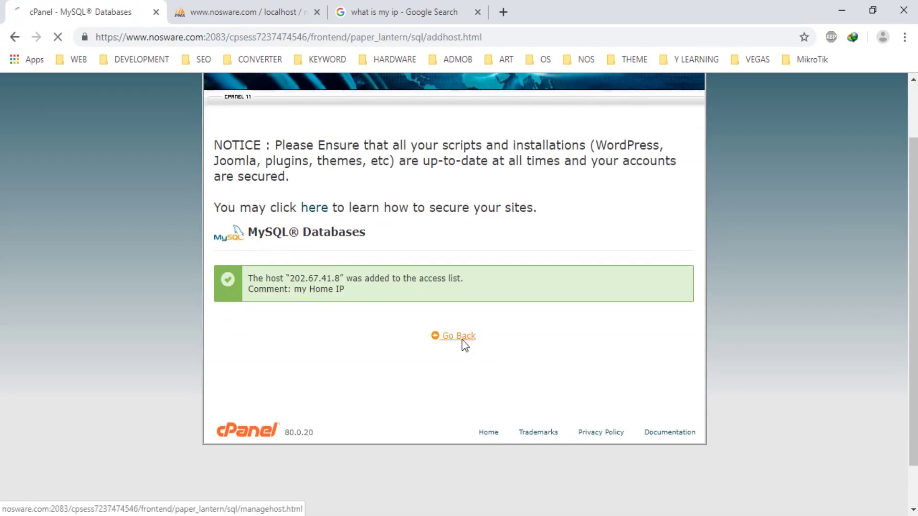
# - Back on the host list, check hosts 185.2.168.107 and 202.67.41.8, then return to the app
pyautogui.click(462, 339)
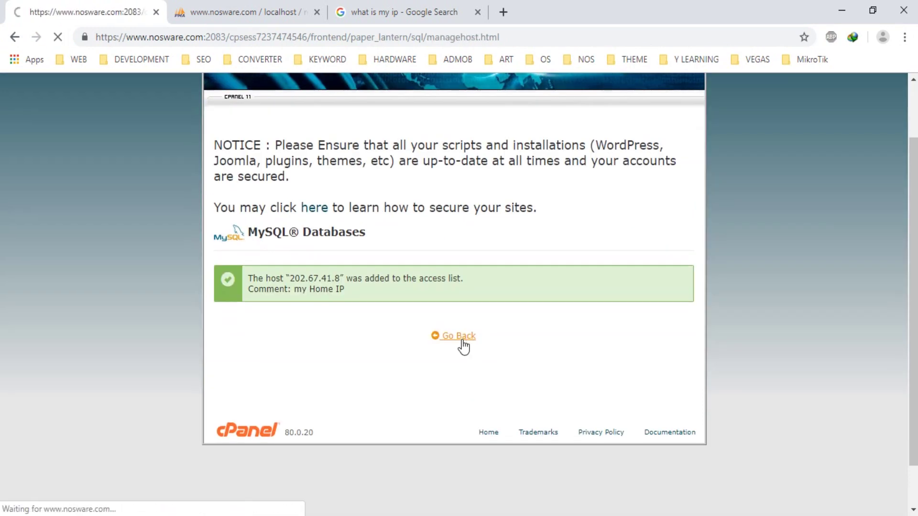
pyautogui.scroll(-5, 509, 354)
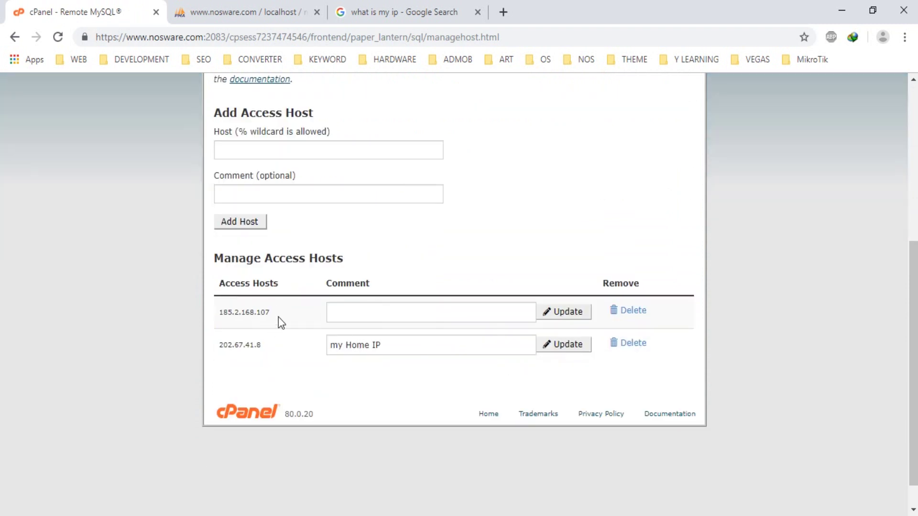
pyautogui.moveTo(213, 313); pyautogui.dragTo(272, 311)
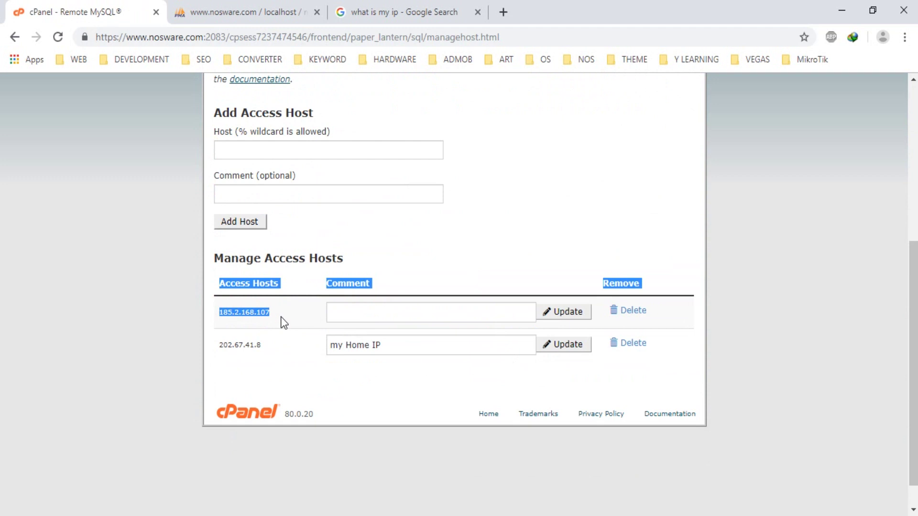
pyautogui.click(282, 321)
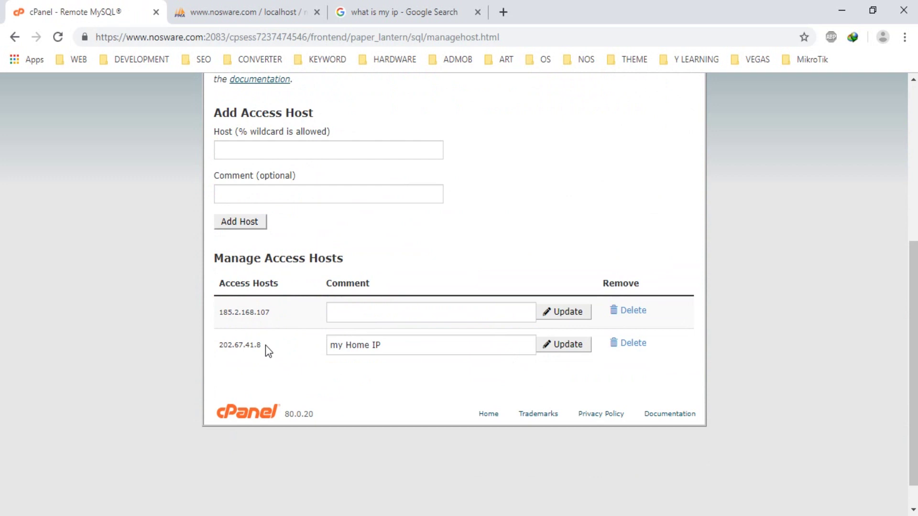
pyautogui.moveTo(266, 345); pyautogui.dragTo(216, 345)
pyautogui.hotkey('ctrl', 'c')
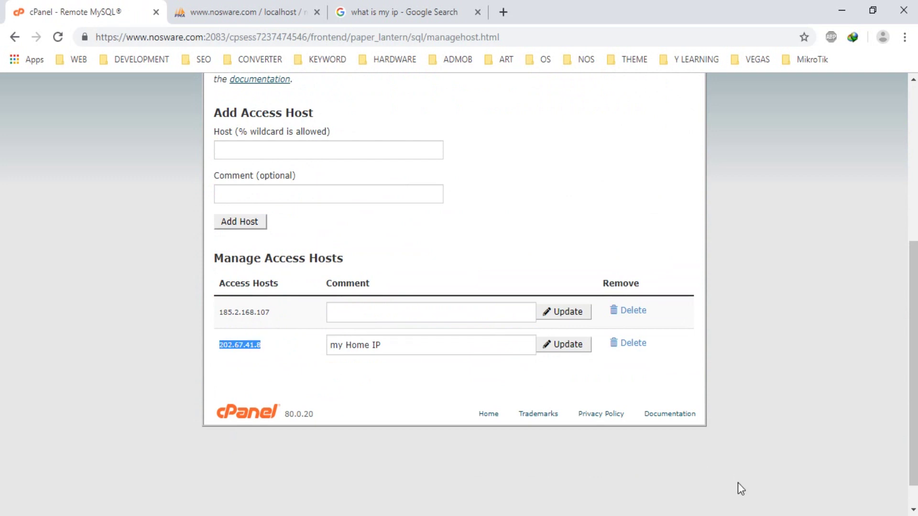
pyautogui.hotkey('alt', 'Tab')
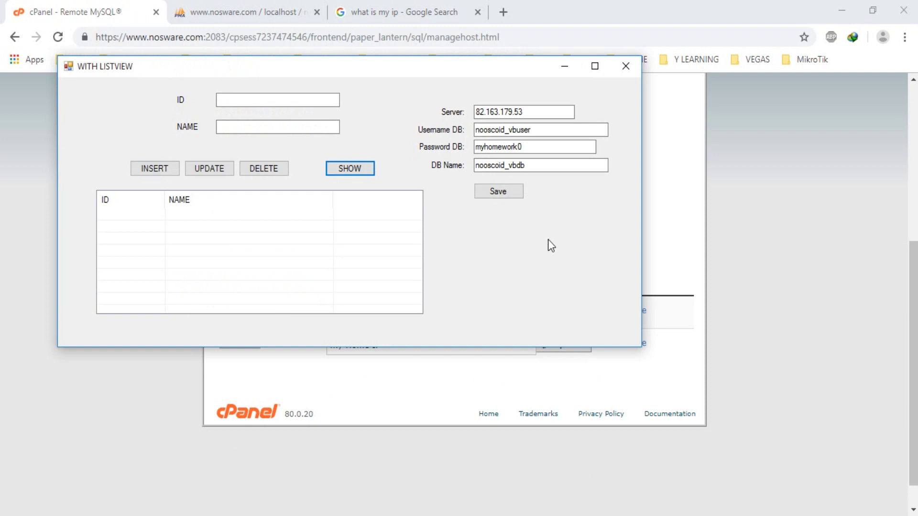
# - Load the database rows and click through records SON, YOUs and ME
pyautogui.click(366, 169)
pyautogui.click(178, 235)
pyautogui.click(186, 225)
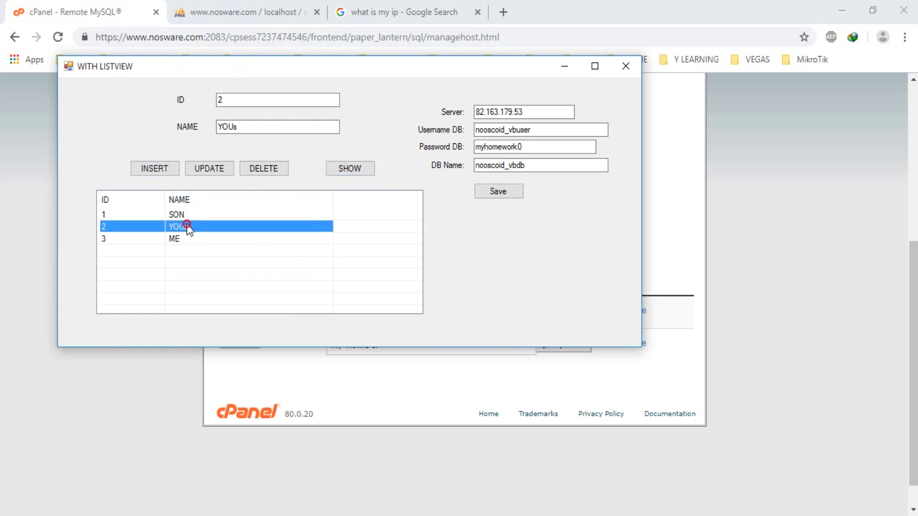
pyautogui.click(190, 239)
pyautogui.click(192, 225)
pyautogui.click(192, 215)
pyautogui.click(192, 226)
pyautogui.click(196, 239)
pyautogui.click(198, 226)
pyautogui.click(199, 217)
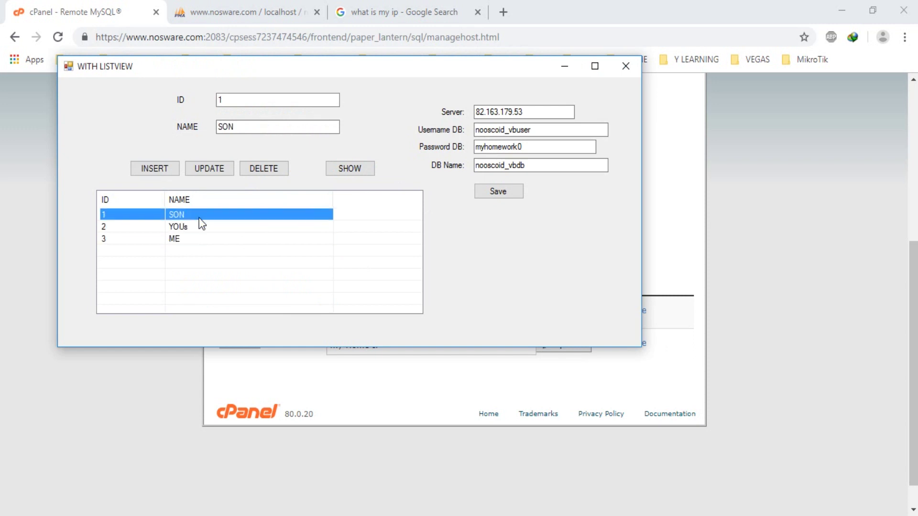
# - Glance at tb_testing in phpMyAdmin, then return to cPanel's Remote MySQL host list
pyautogui.click(246, 12)
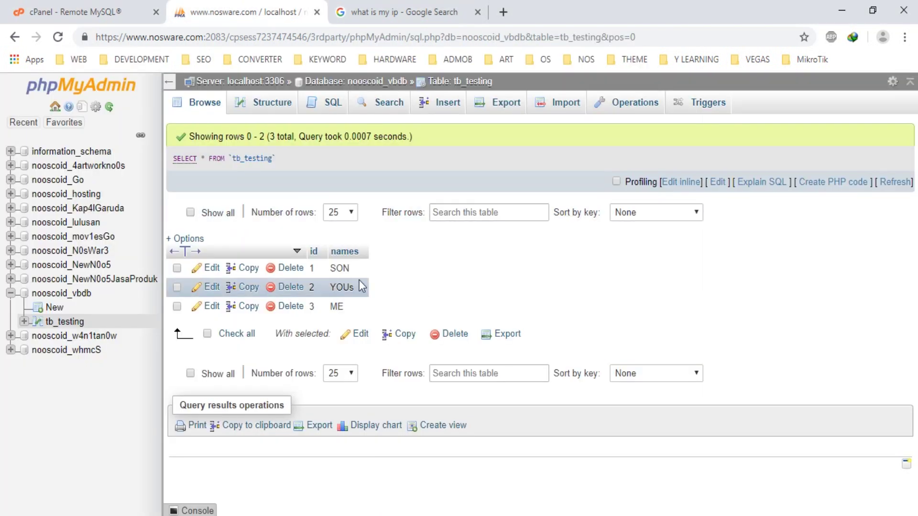
pyautogui.hotkey('alt', 'Tab')
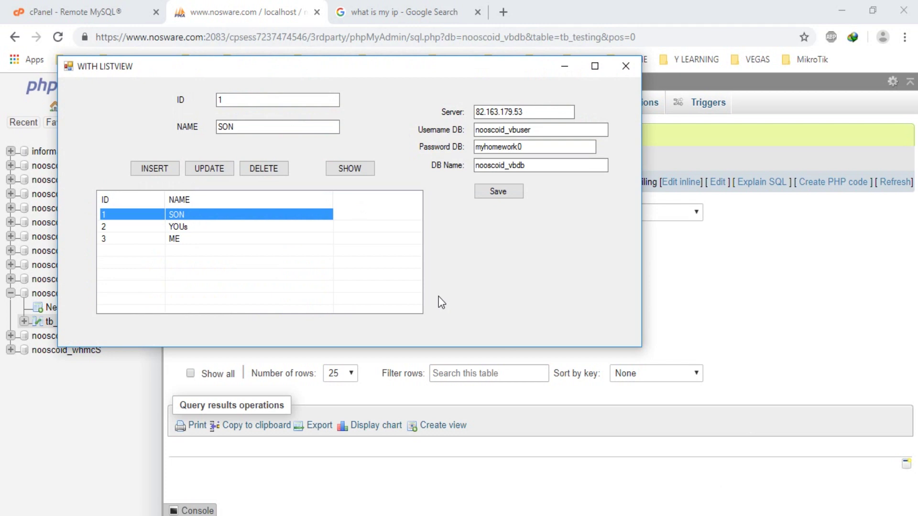
pyautogui.click(77, 12)
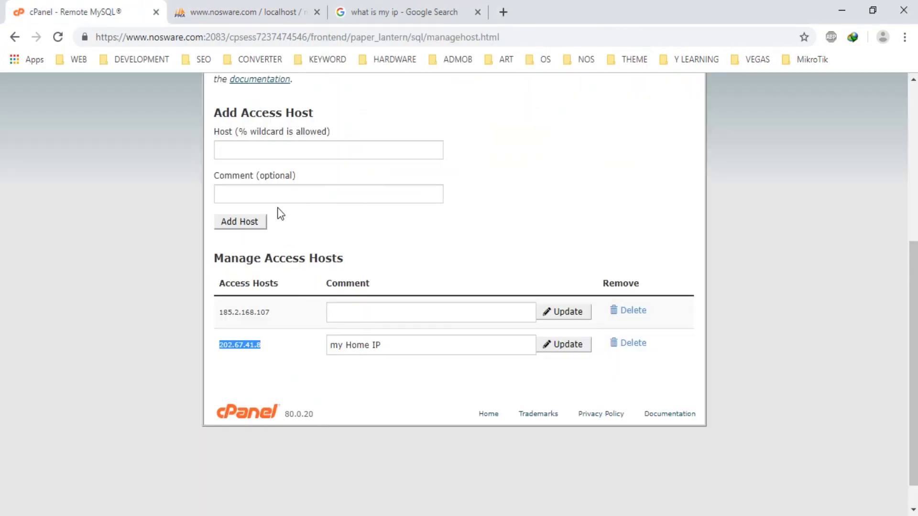
# - Remove the access host 202.67.41.8 from the Remote MySQL list
pyautogui.click(632, 349)
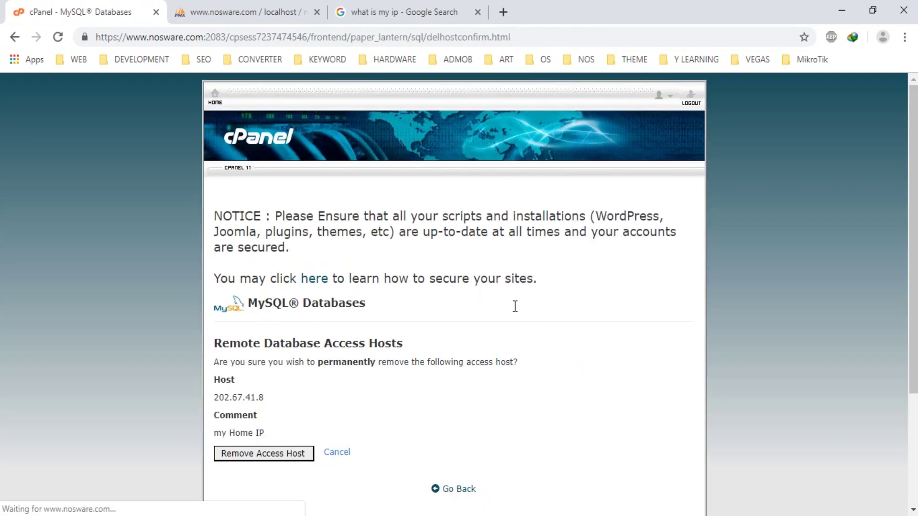
pyautogui.scroll(-1, 515, 306)
pyautogui.scroll(-3, 515, 306)
pyautogui.click(286, 316)
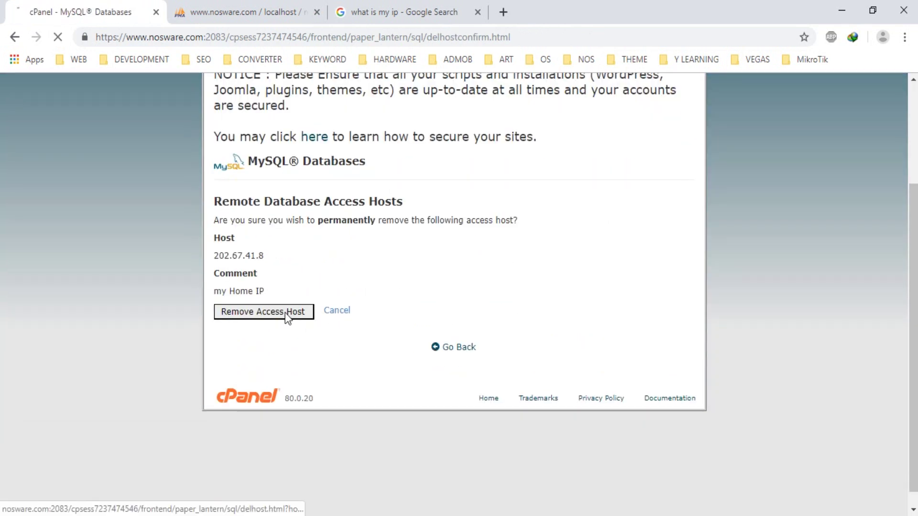
pyautogui.scroll(-3, 286, 317)
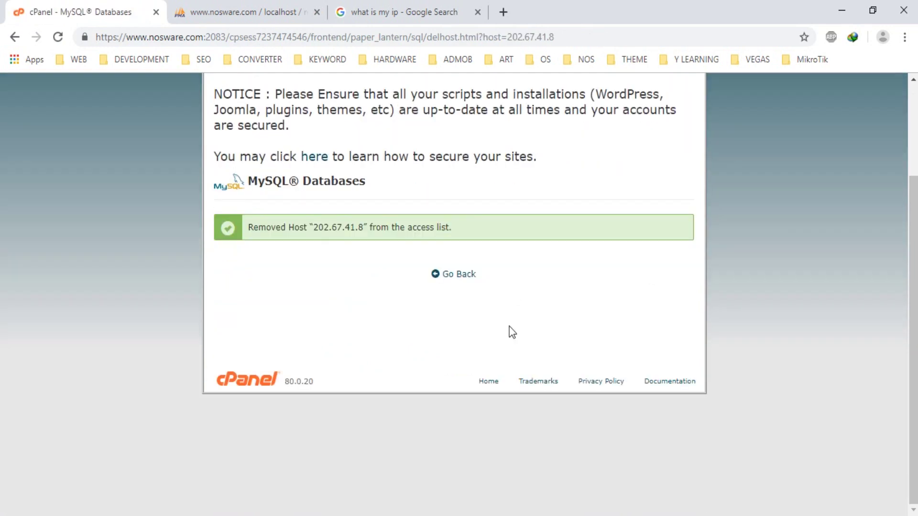
pyautogui.click(459, 275)
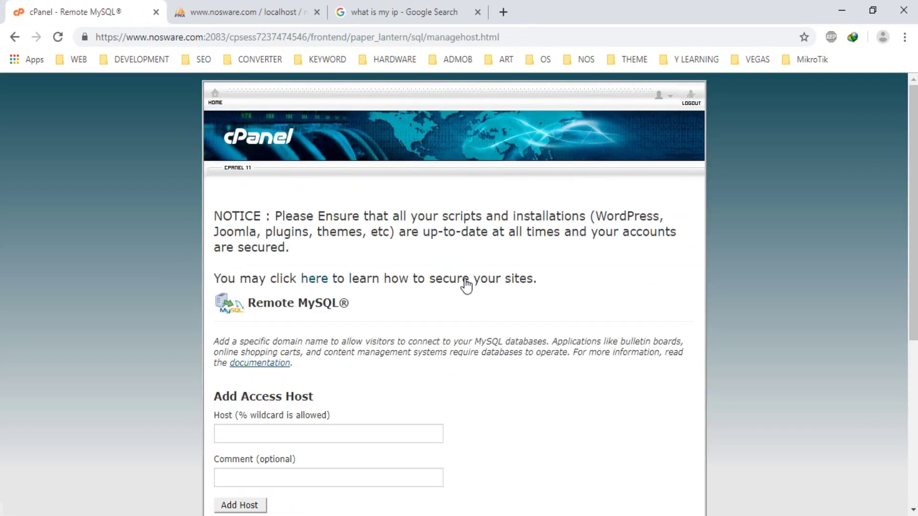
# - Add wildcard host 202.67.41.% with comment 'My Network', then switch to the app
pyautogui.scroll(-5, 467, 286)
pyautogui.click(372, 223)
pyautogui.hotkey('ctrl', 'v')
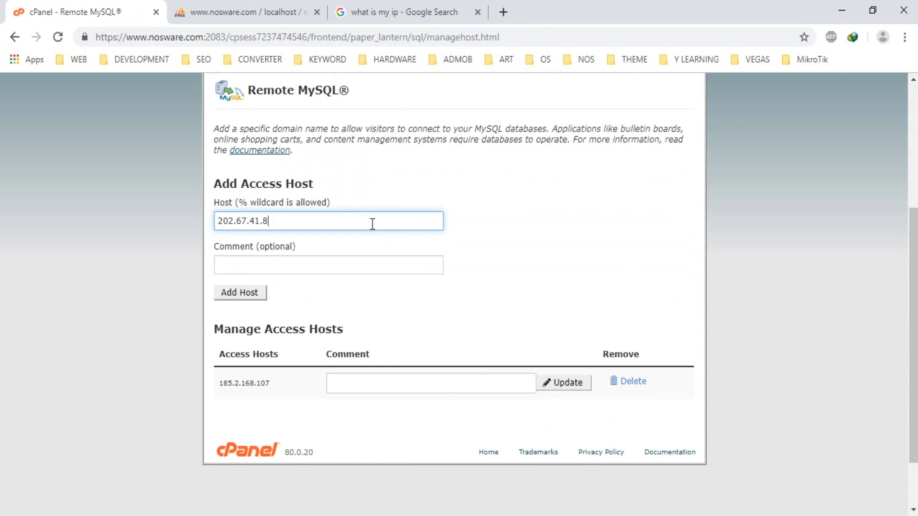
pyautogui.press('BackSpace')
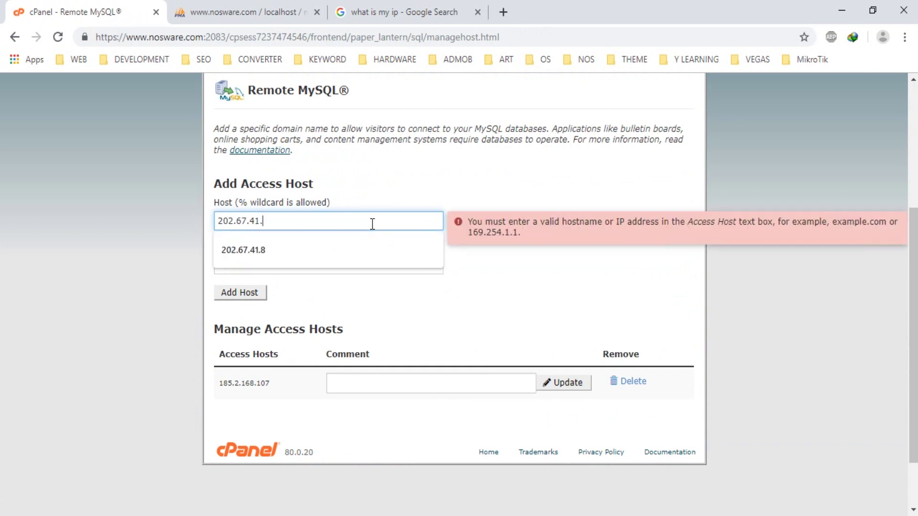
pyautogui.write('%')
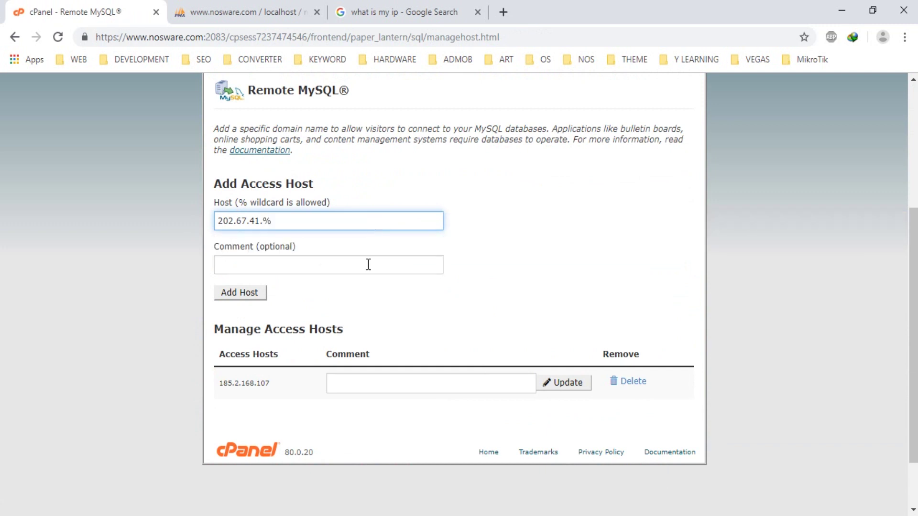
pyautogui.click(368, 264)
pyautogui.write('My Netw')
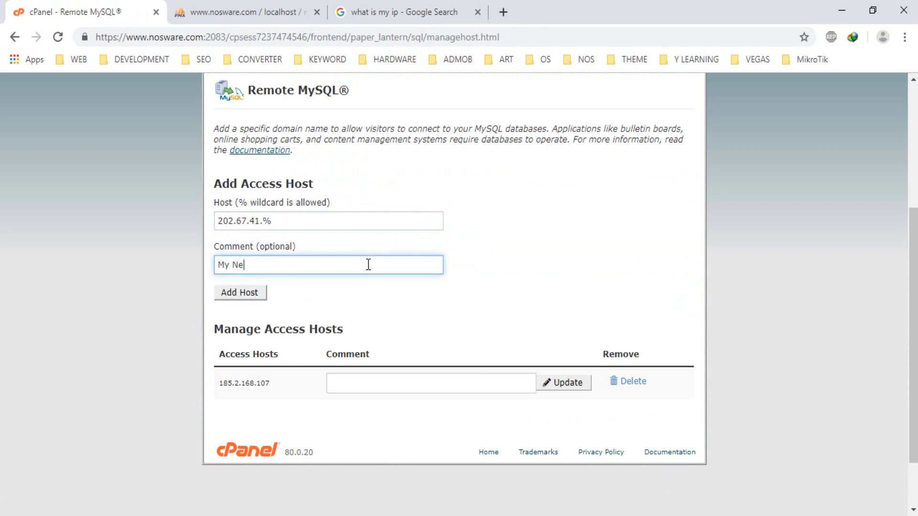
pyautogui.write('ork')
pyautogui.click(259, 298)
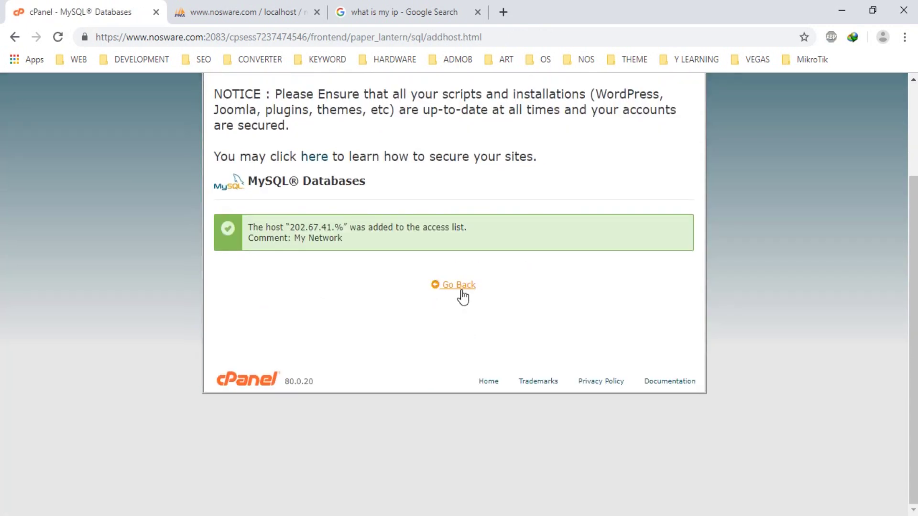
pyautogui.click(460, 286)
pyautogui.scroll(-6, 462, 294)
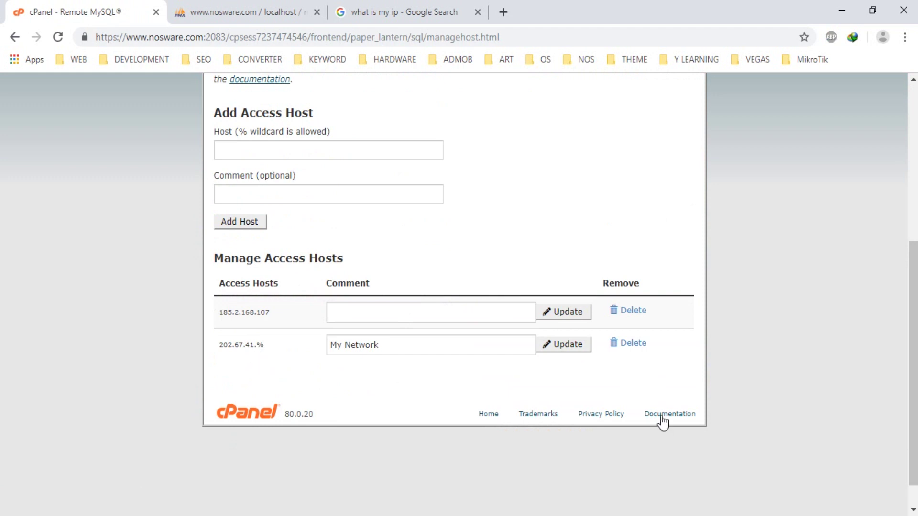
pyautogui.hotkey('alt', 'Tab')
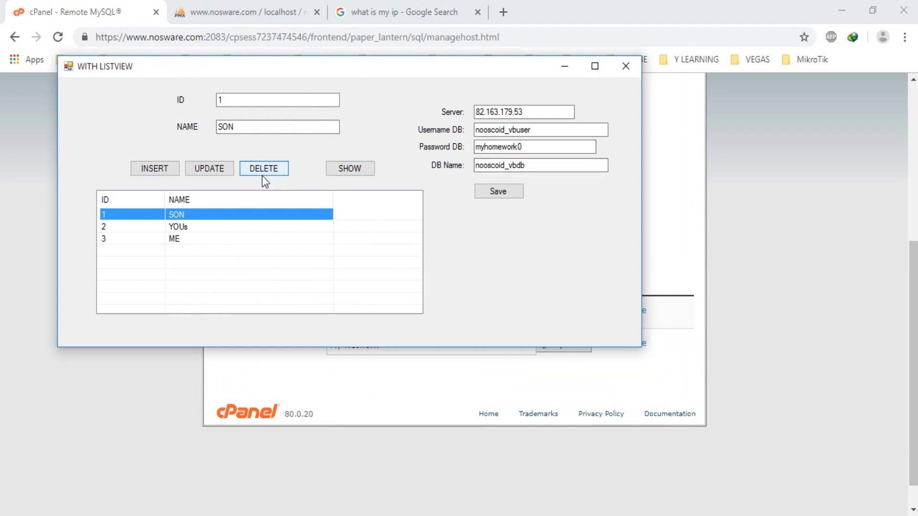
# - Delete record 3 ME in WITH LISTVIEW and refresh the list
pyautogui.click(179, 241)
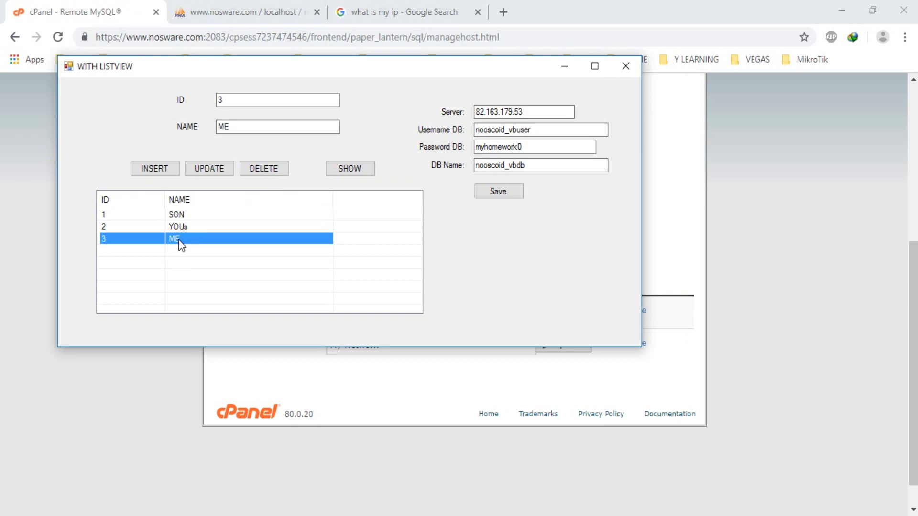
pyautogui.click(266, 173)
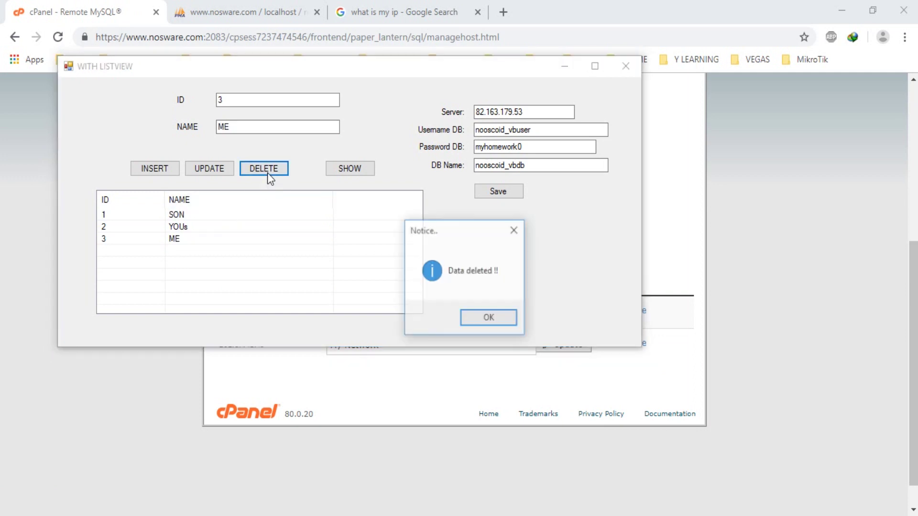
pyautogui.click(490, 318)
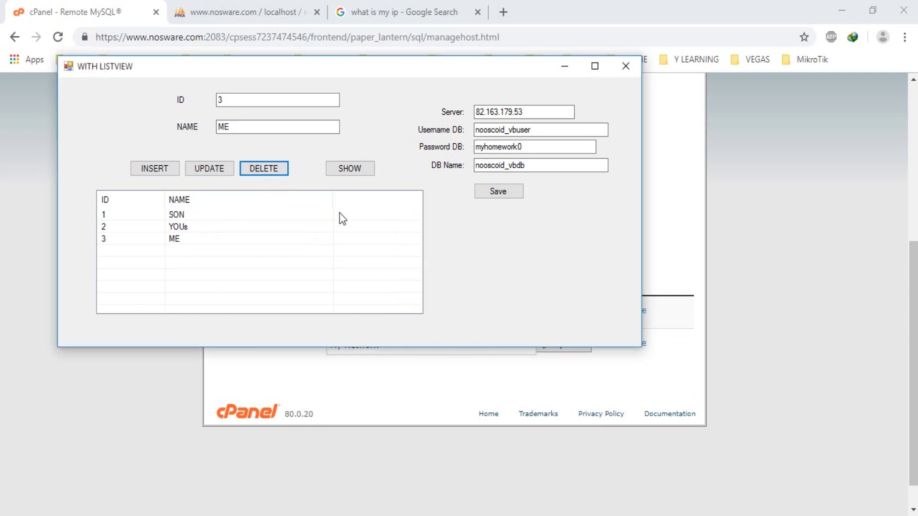
pyautogui.click(351, 170)
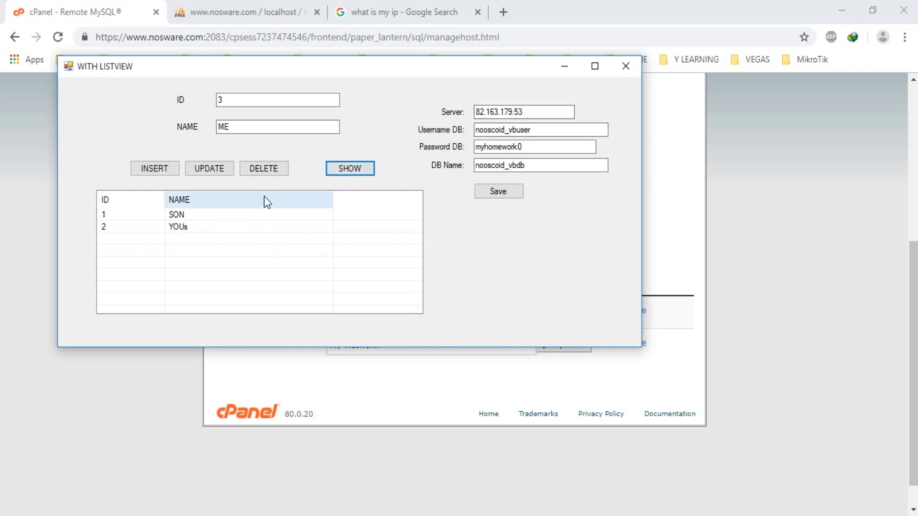
# - Reload tb_testing in phpMyAdmin to verify the deletion, then return to cPanel's Remote MySQL page
pyautogui.click(252, 11)
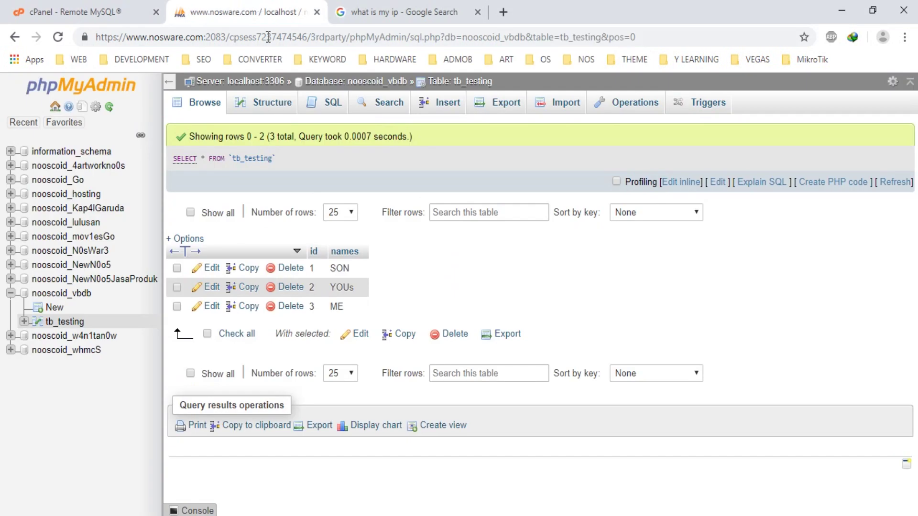
pyautogui.click(59, 38)
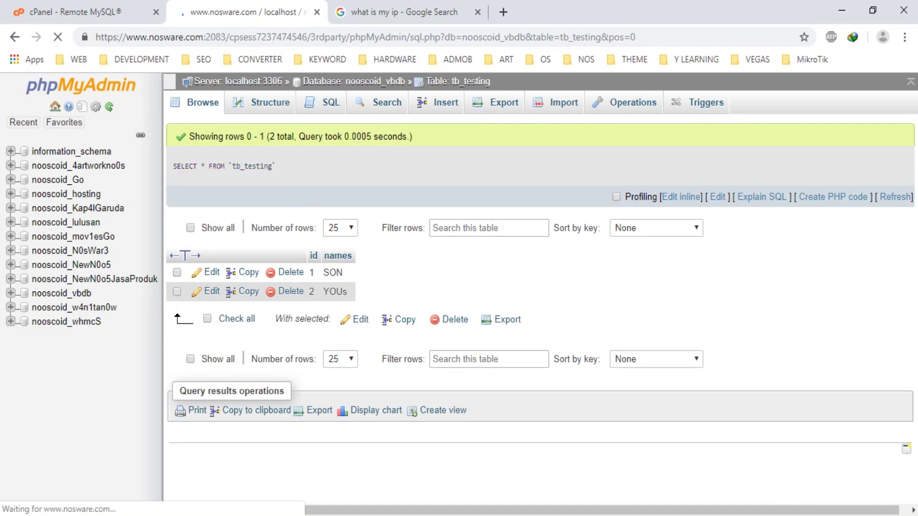
pyautogui.hotkey('alt', 'Tab')
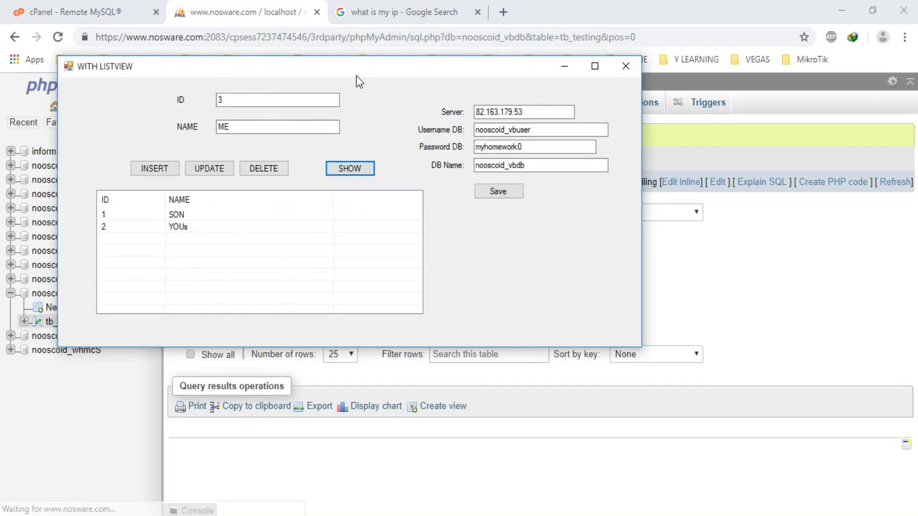
pyautogui.moveTo(356, 76); pyautogui.dragTo(492, 95)
pyautogui.click(99, 10)
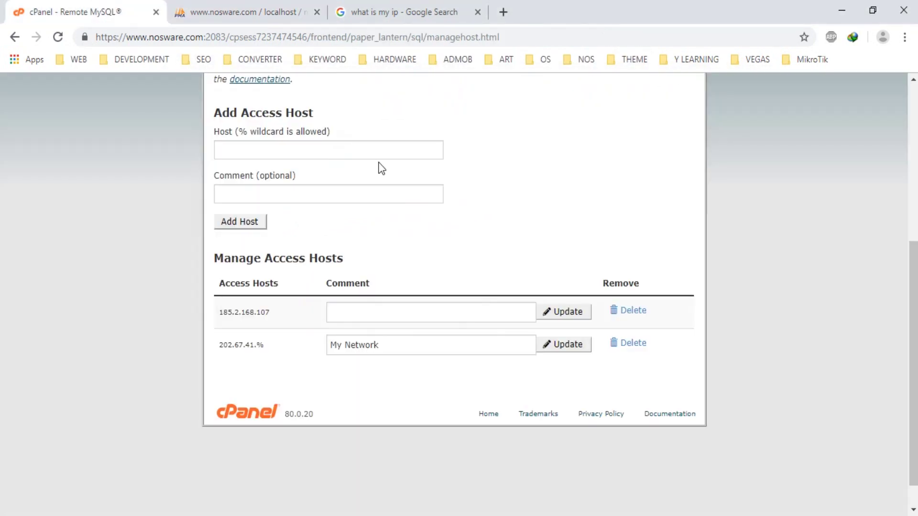
# - Remove the 202.67.41.% access host from Remote MySQL
pyautogui.click(633, 344)
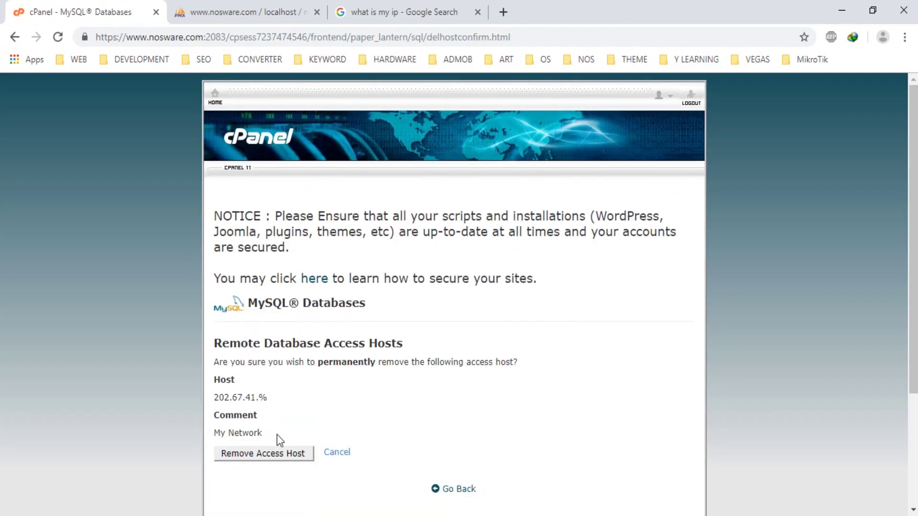
pyautogui.click(279, 451)
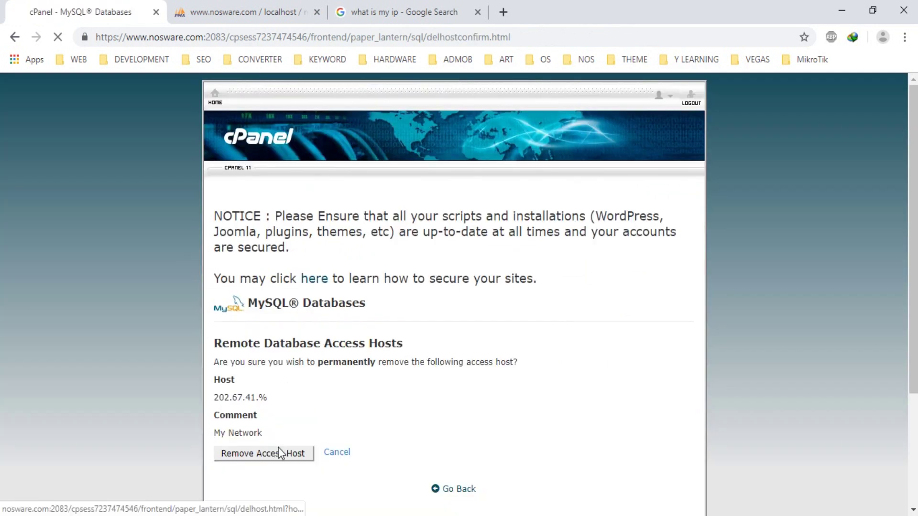
pyautogui.scroll(-2, 325, 371)
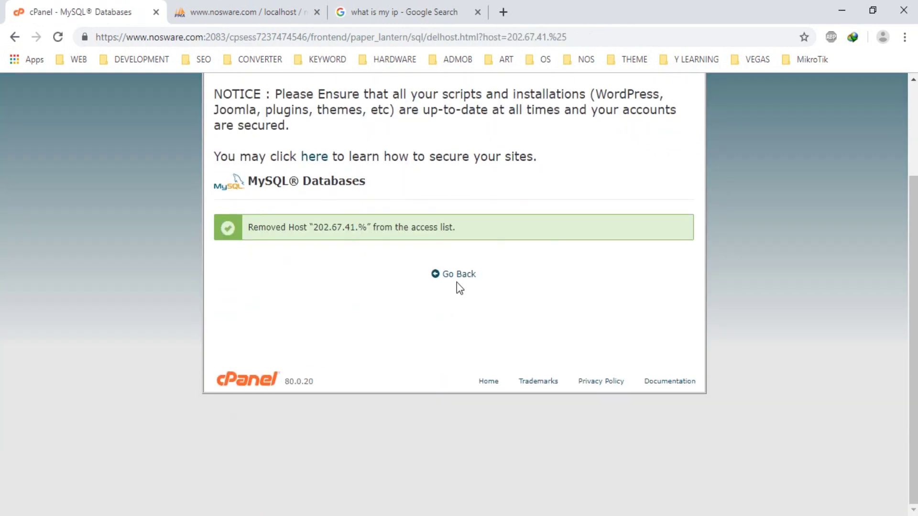
pyautogui.click(457, 279)
pyautogui.scroll(-4, 457, 283)
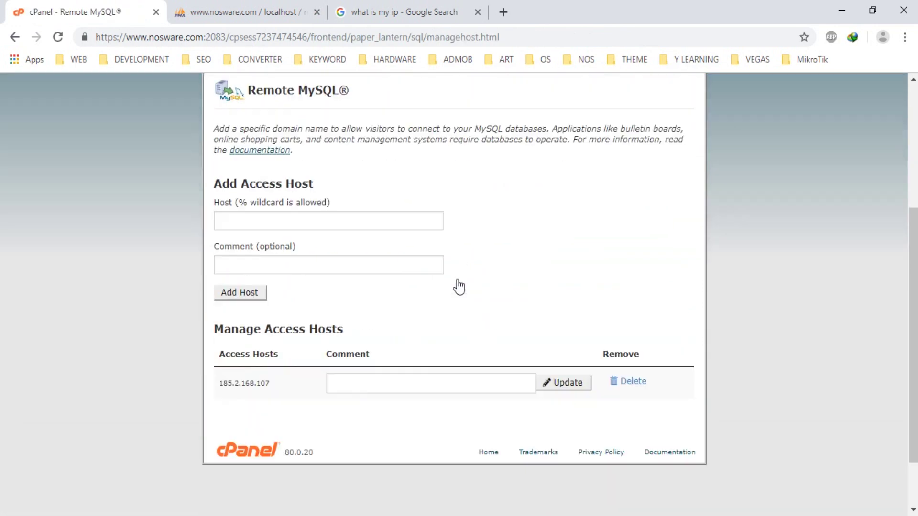
# - Add host %.%.%.% with the comment 'All can access' and return to the list
pyautogui.click(347, 219)
pyautogui.write('%.')
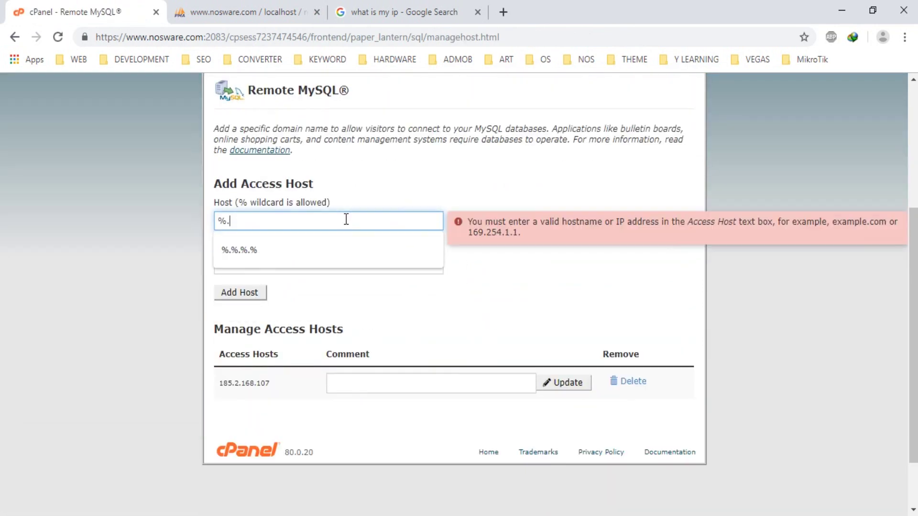
pyautogui.write('%.%>%')
pyautogui.press('BackSpace')
pyautogui.press('BackSpace')
pyautogui.write('.%.%')
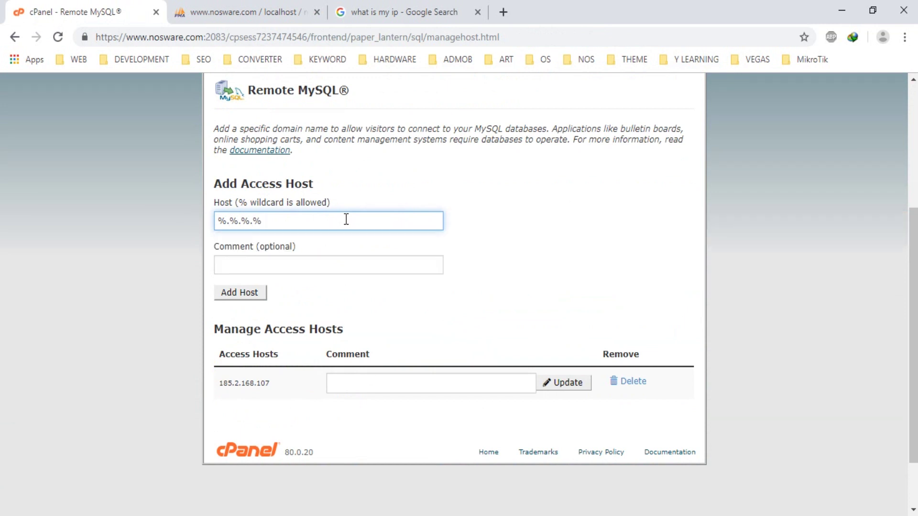
pyautogui.click(356, 265)
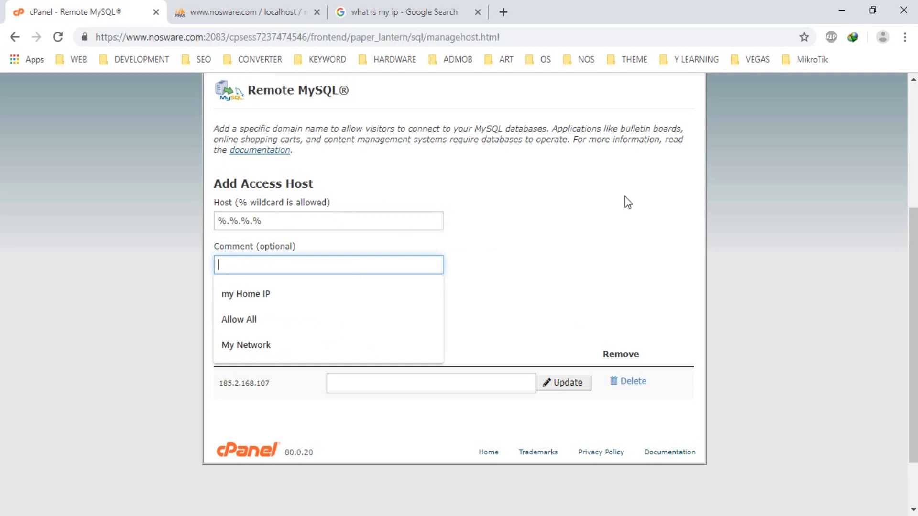
pyautogui.write('All ')
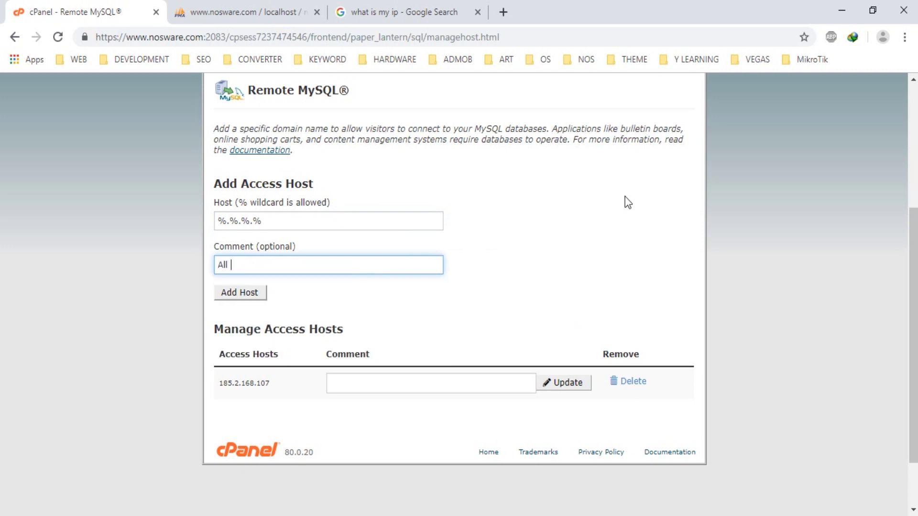
pyautogui.write('can access')
pyautogui.click(253, 293)
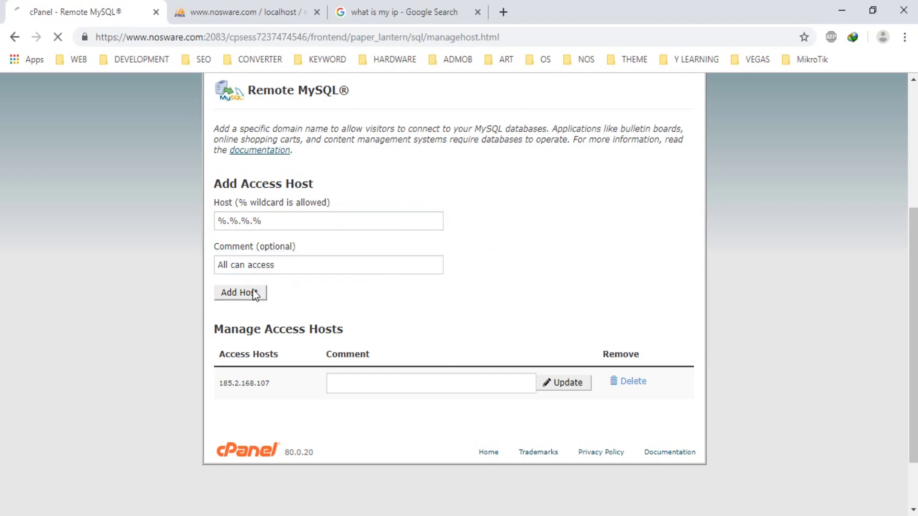
pyautogui.scroll(-1, 425, 365)
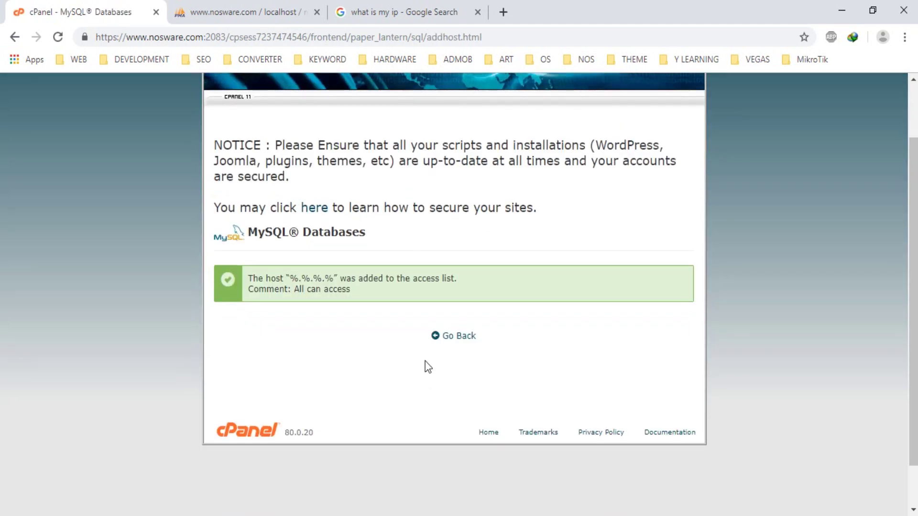
pyautogui.click(461, 334)
pyautogui.scroll(-5, 461, 342)
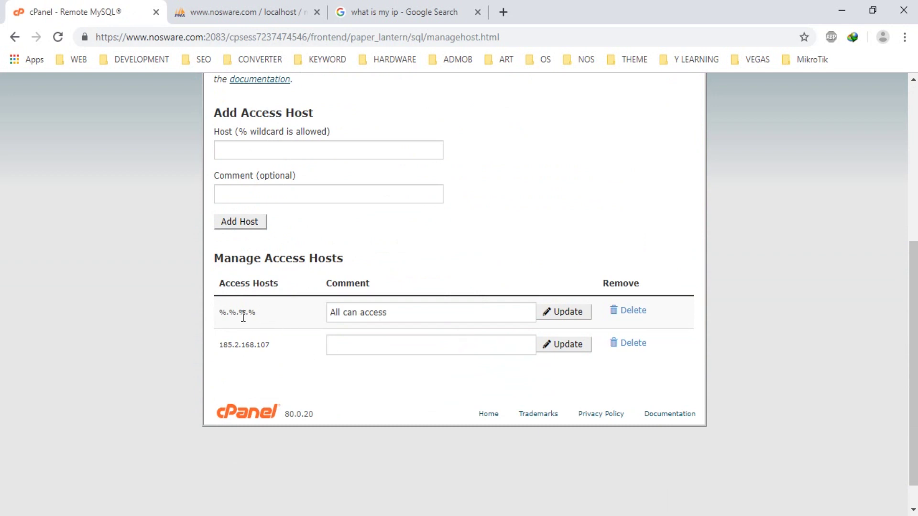
# - Delete record 2 YOUs and refresh so only SON remains, then begin removing host %.%.%.%
pyautogui.click(740, 514)
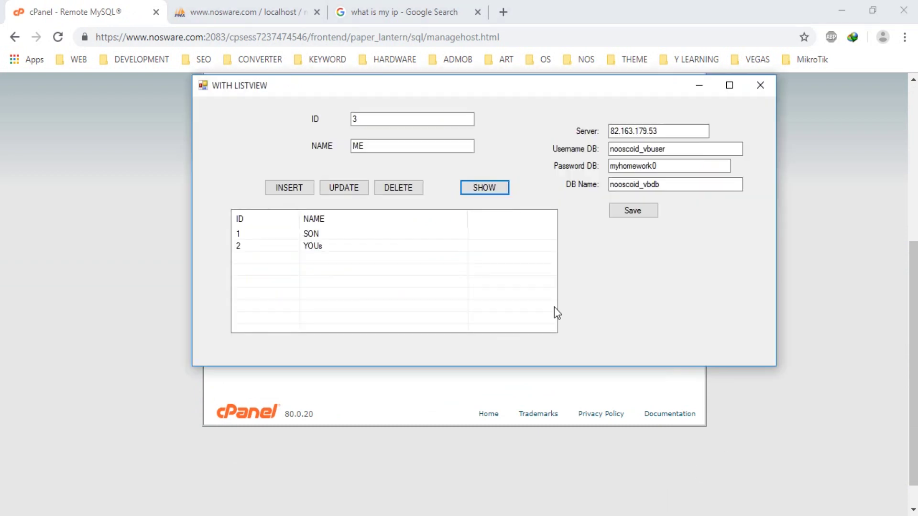
pyautogui.moveTo(398, 88); pyautogui.dragTo(496, 89)
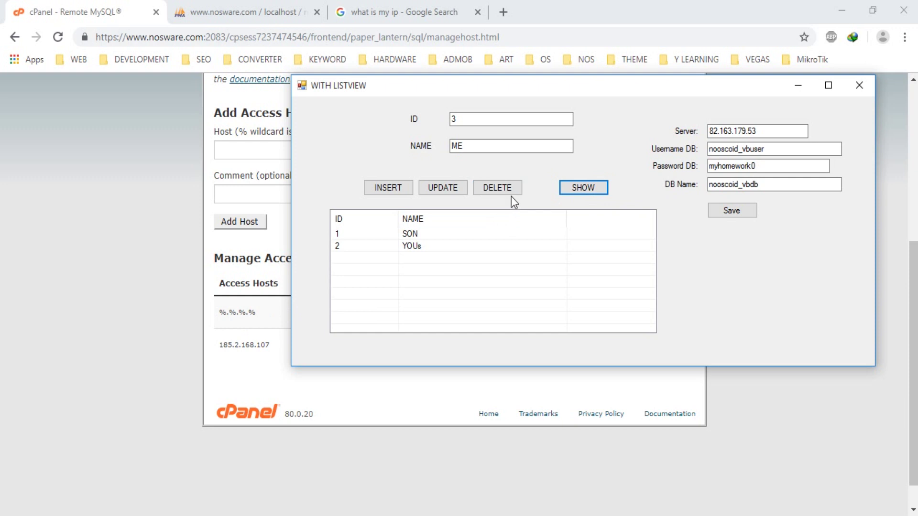
pyautogui.click(441, 248)
pyautogui.click(499, 189)
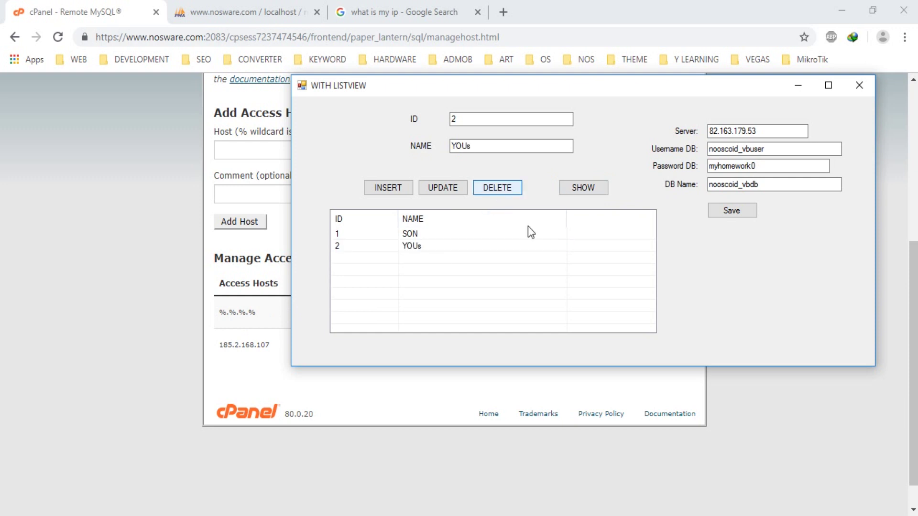
pyautogui.click(502, 314)
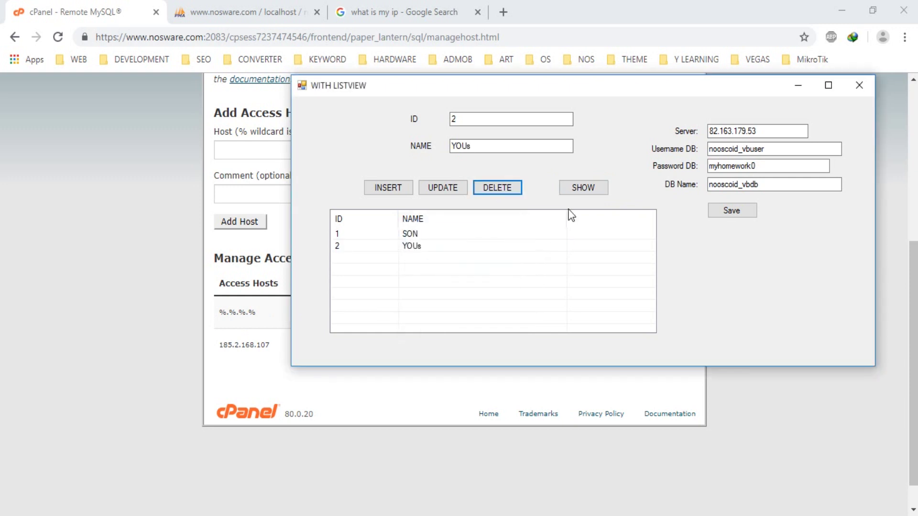
pyautogui.click(582, 189)
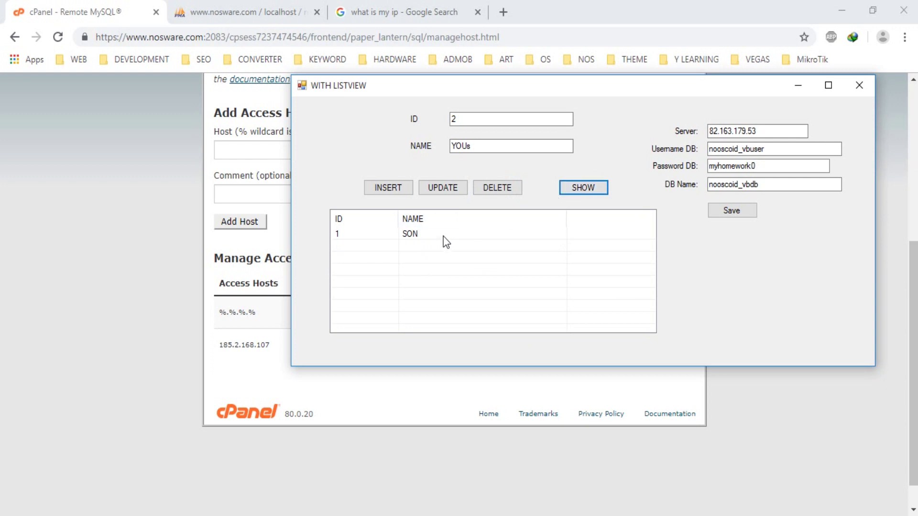
pyautogui.click(194, 292)
pyautogui.click(626, 313)
# - Confirm removal of host %.%.%.%, leaving only 185.2.168.107 allowed, then switch back to the app
pyautogui.scroll(-1, 263, 349)
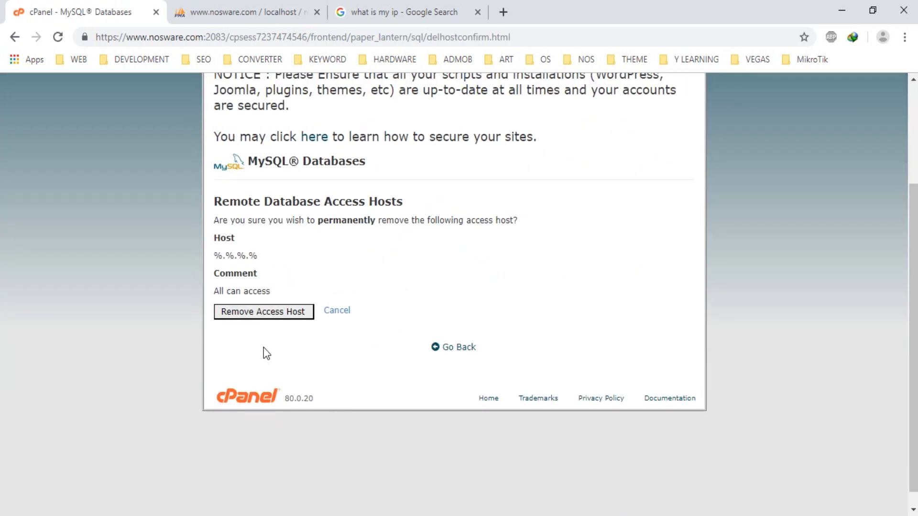
pyautogui.click(263, 314)
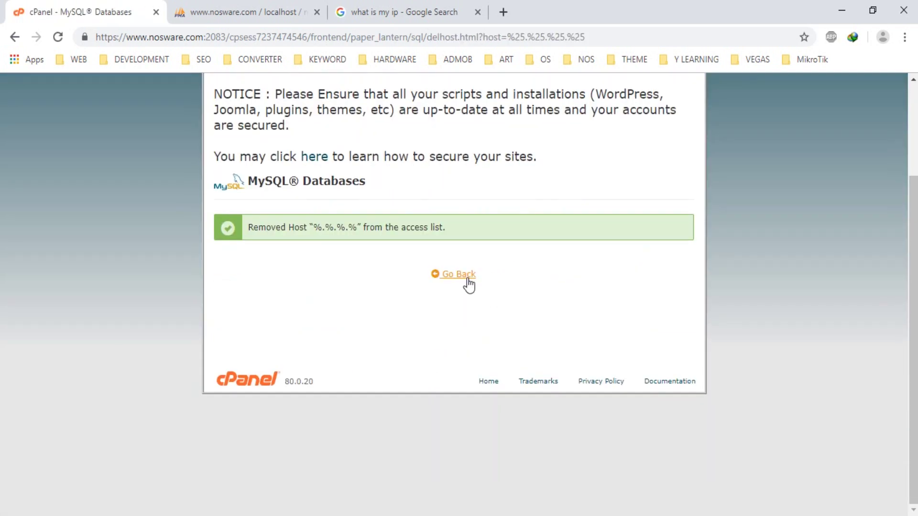
pyautogui.click(468, 282)
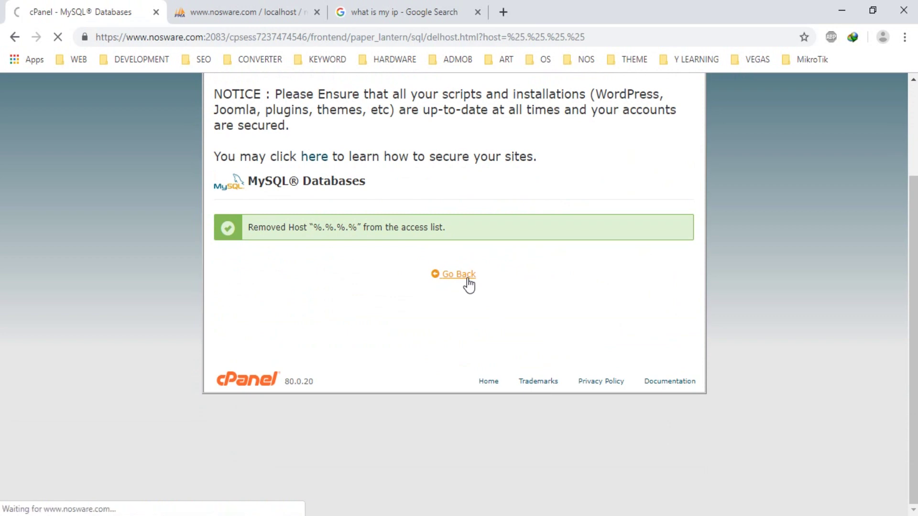
pyautogui.scroll(-4, 490, 316)
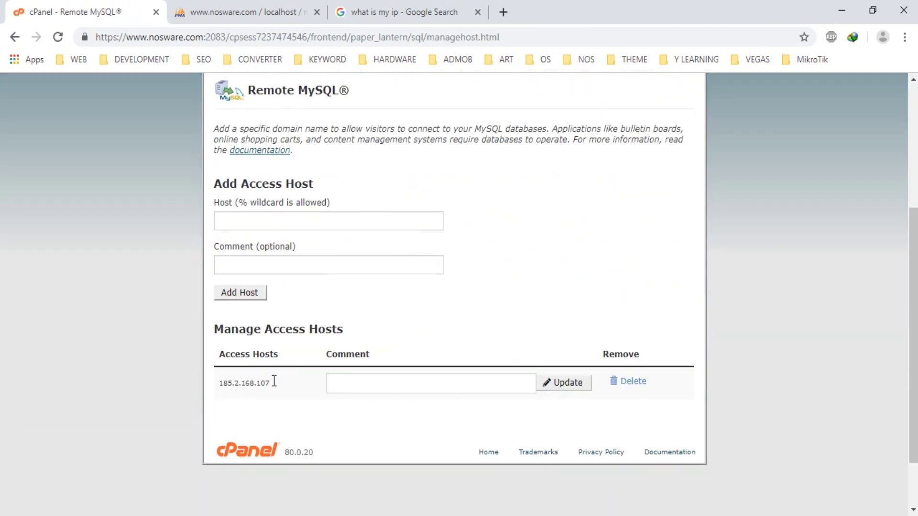
pyautogui.moveTo(289, 395); pyautogui.dragTo(270, 384)
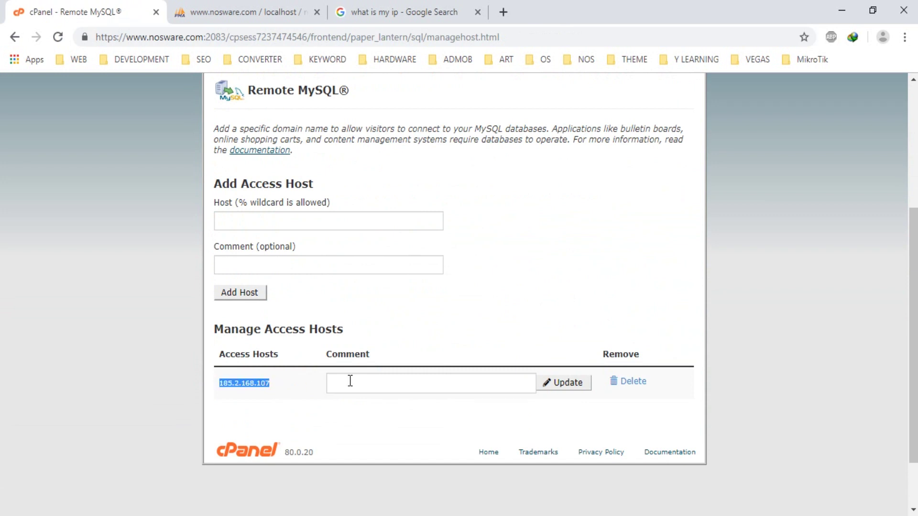
pyautogui.hotkey('alt', 'Tab')
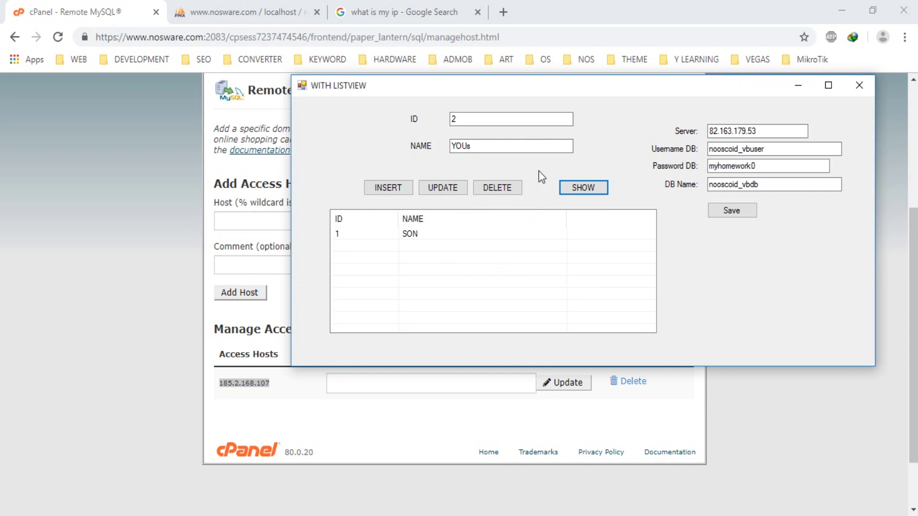
# - Delete record 1 SON and reload the list, which now comes back empty
pyautogui.click(428, 234)
pyautogui.click(498, 191)
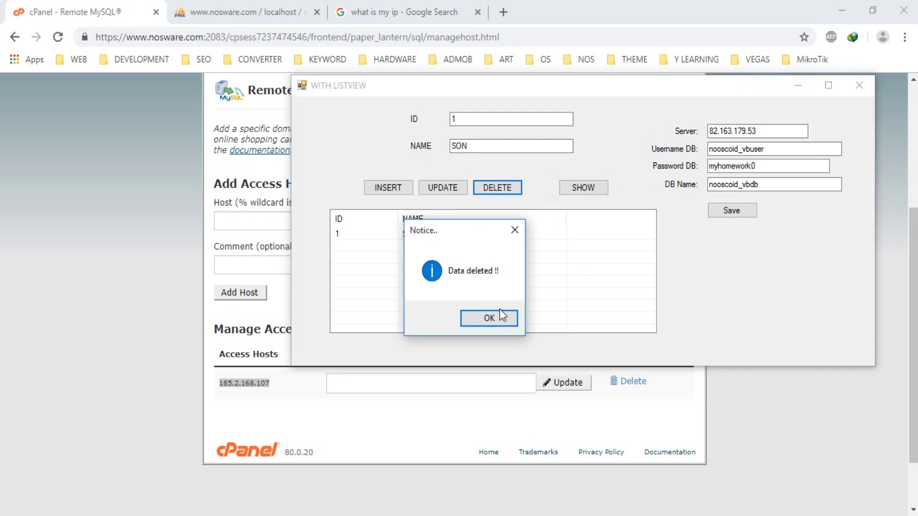
pyautogui.click(490, 318)
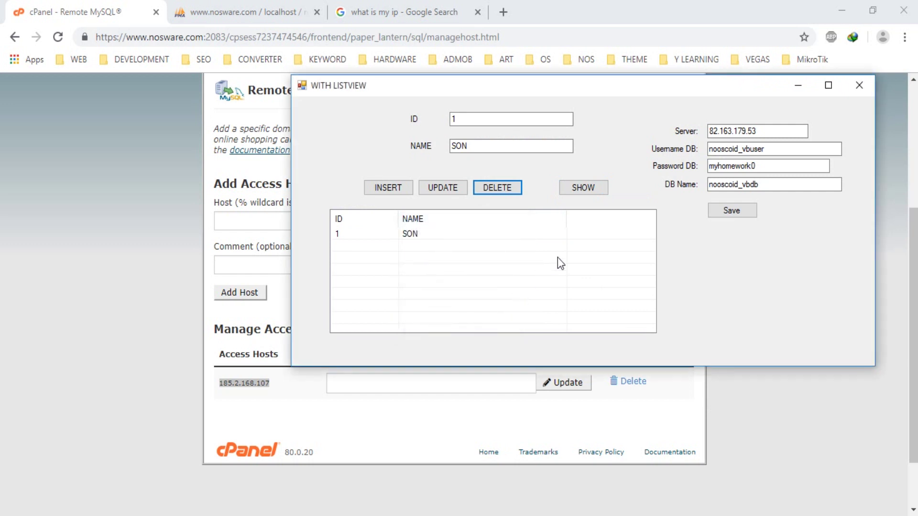
pyautogui.click(589, 191)
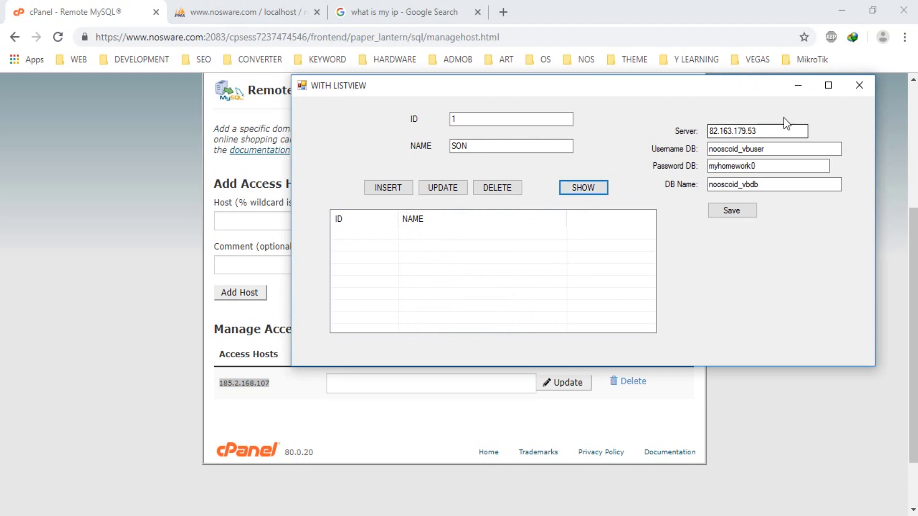
# - Close the ListView app and return to the Visual Studio project
pyautogui.click(859, 86)
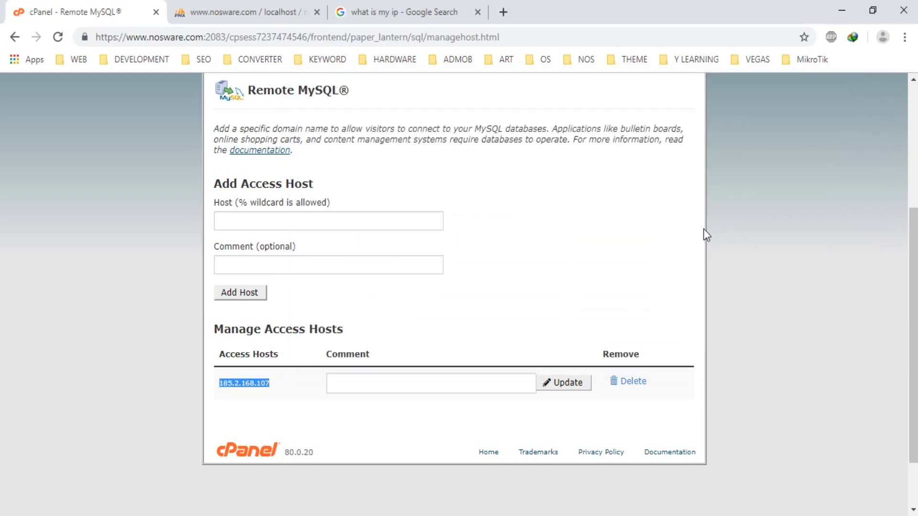
pyautogui.scroll(3, 690, 254)
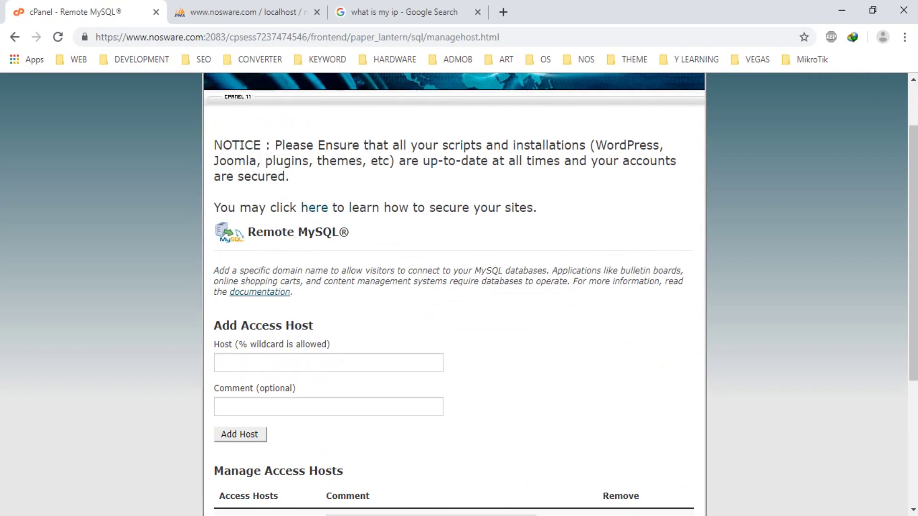
pyautogui.hotkey('alt', 'Tab')
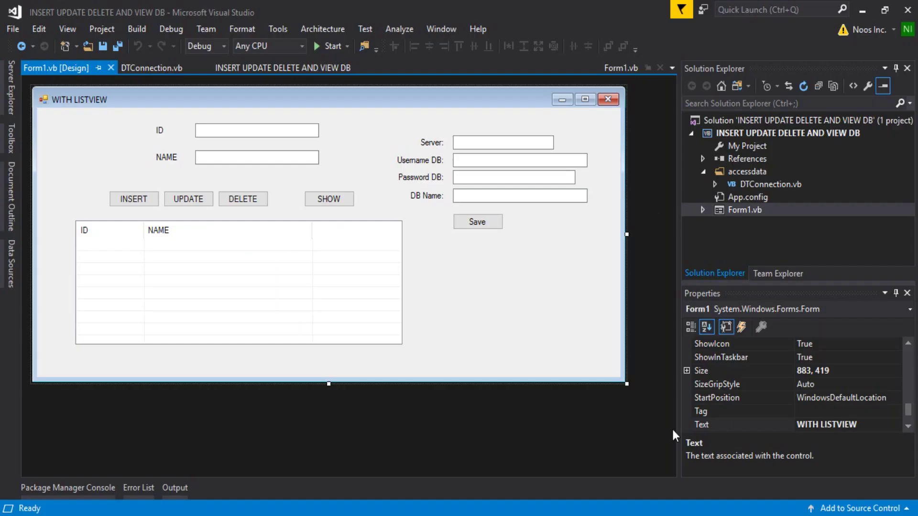
# - Start debugging and insert record ID 1, NAME 'ss', triggering the Access denied error
pyautogui.click(333, 46)
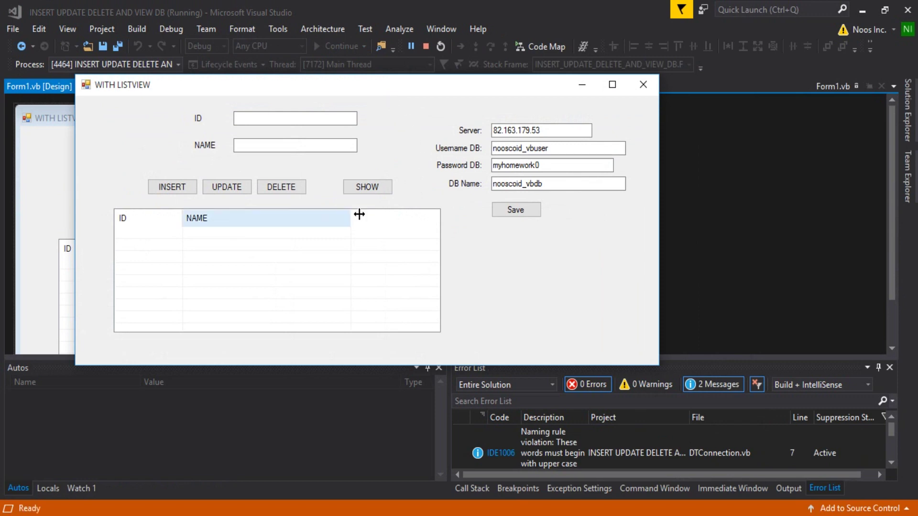
pyautogui.click(281, 117)
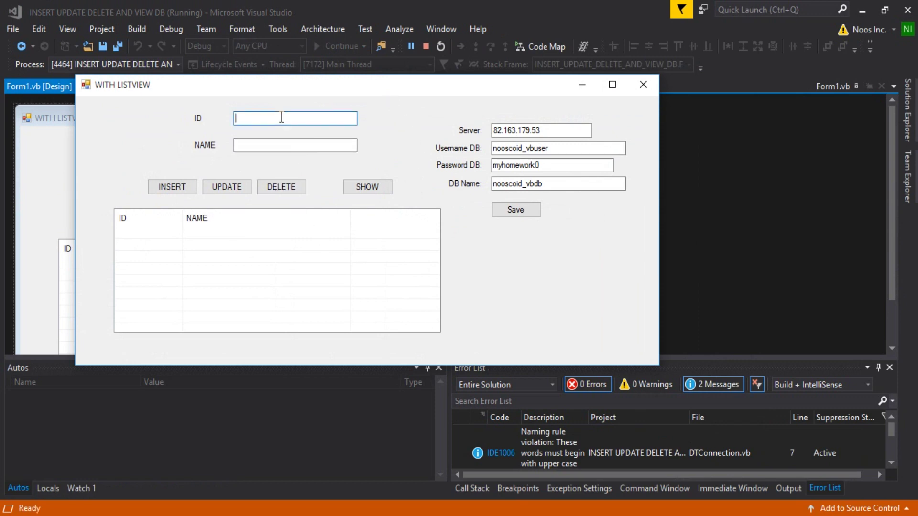
pyautogui.write('1')
pyautogui.click(282, 146)
pyautogui.write('ss')
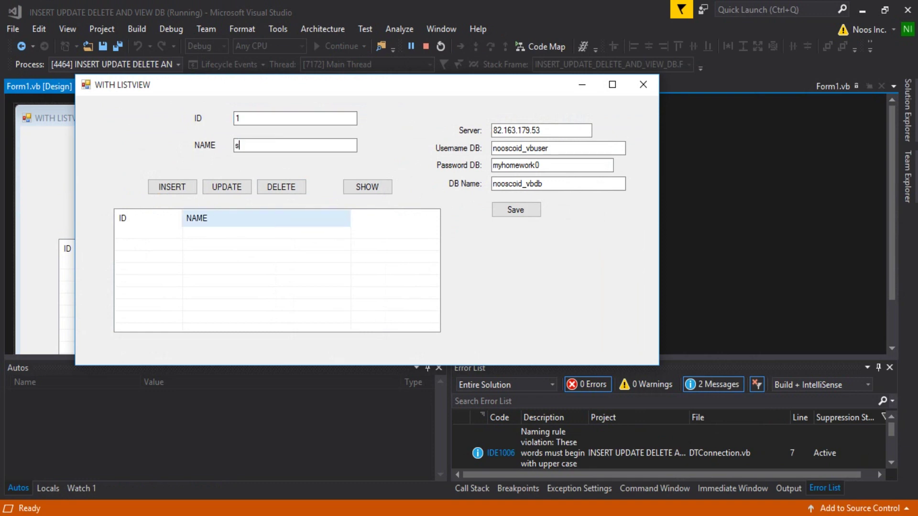
pyautogui.click(169, 185)
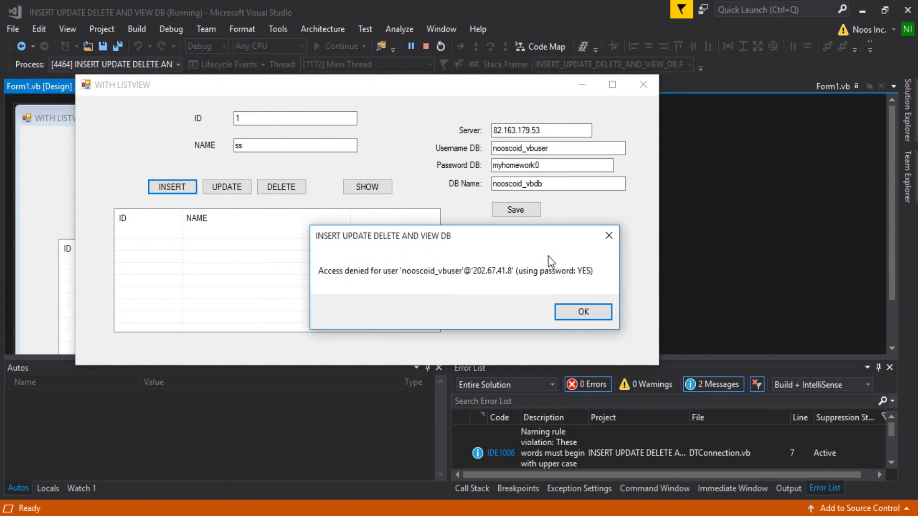